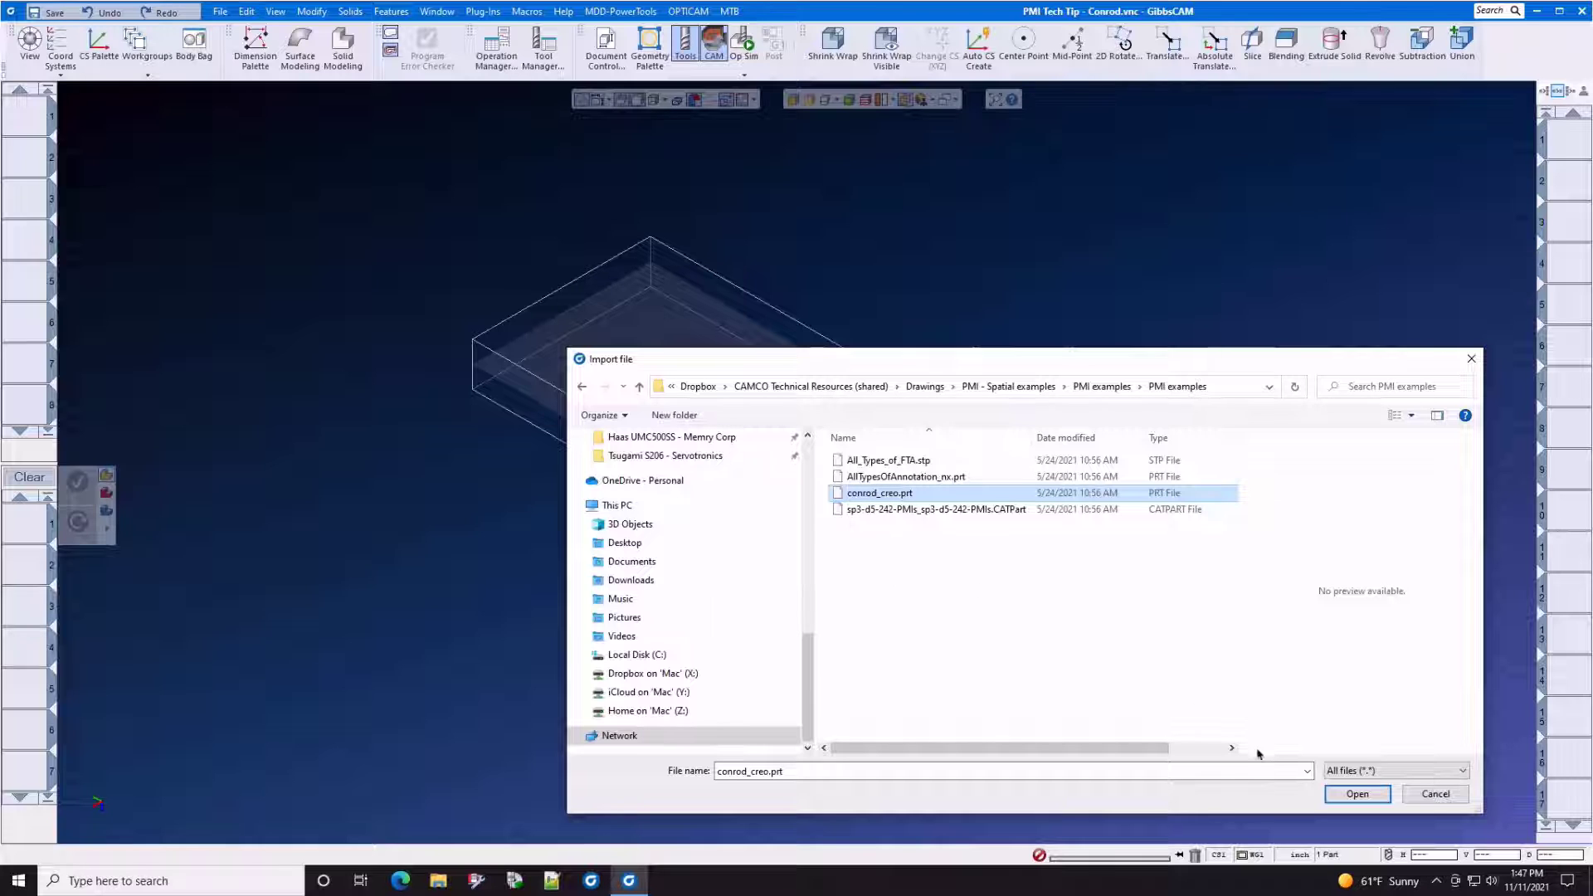
- Import conrod_creo.prt and set the body display to CAD Color
left_click(1357, 794)
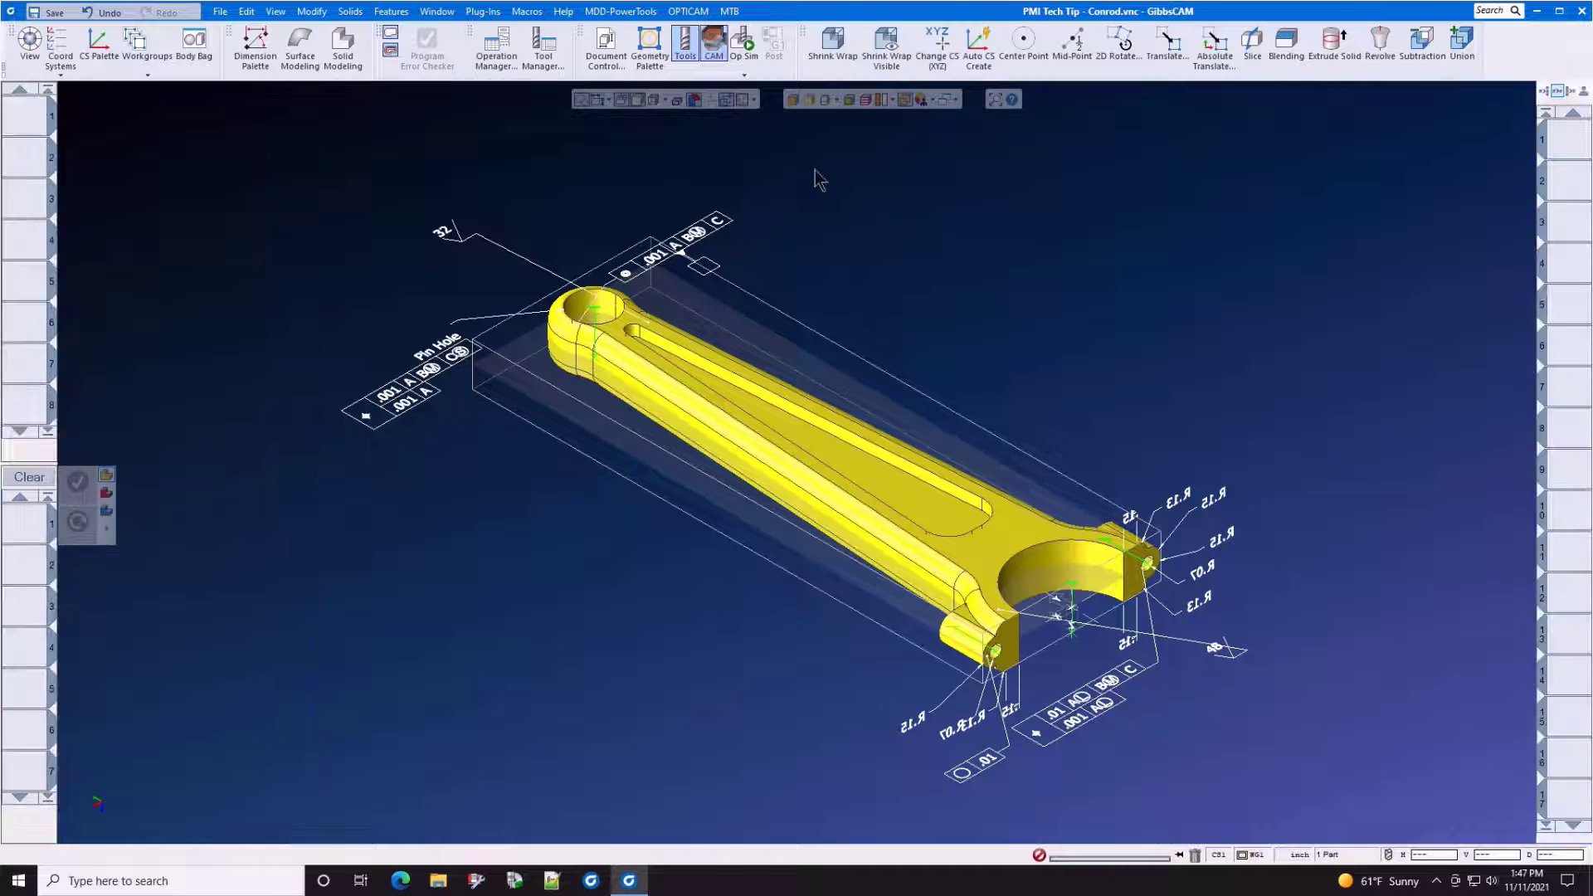
left_click(932, 100)
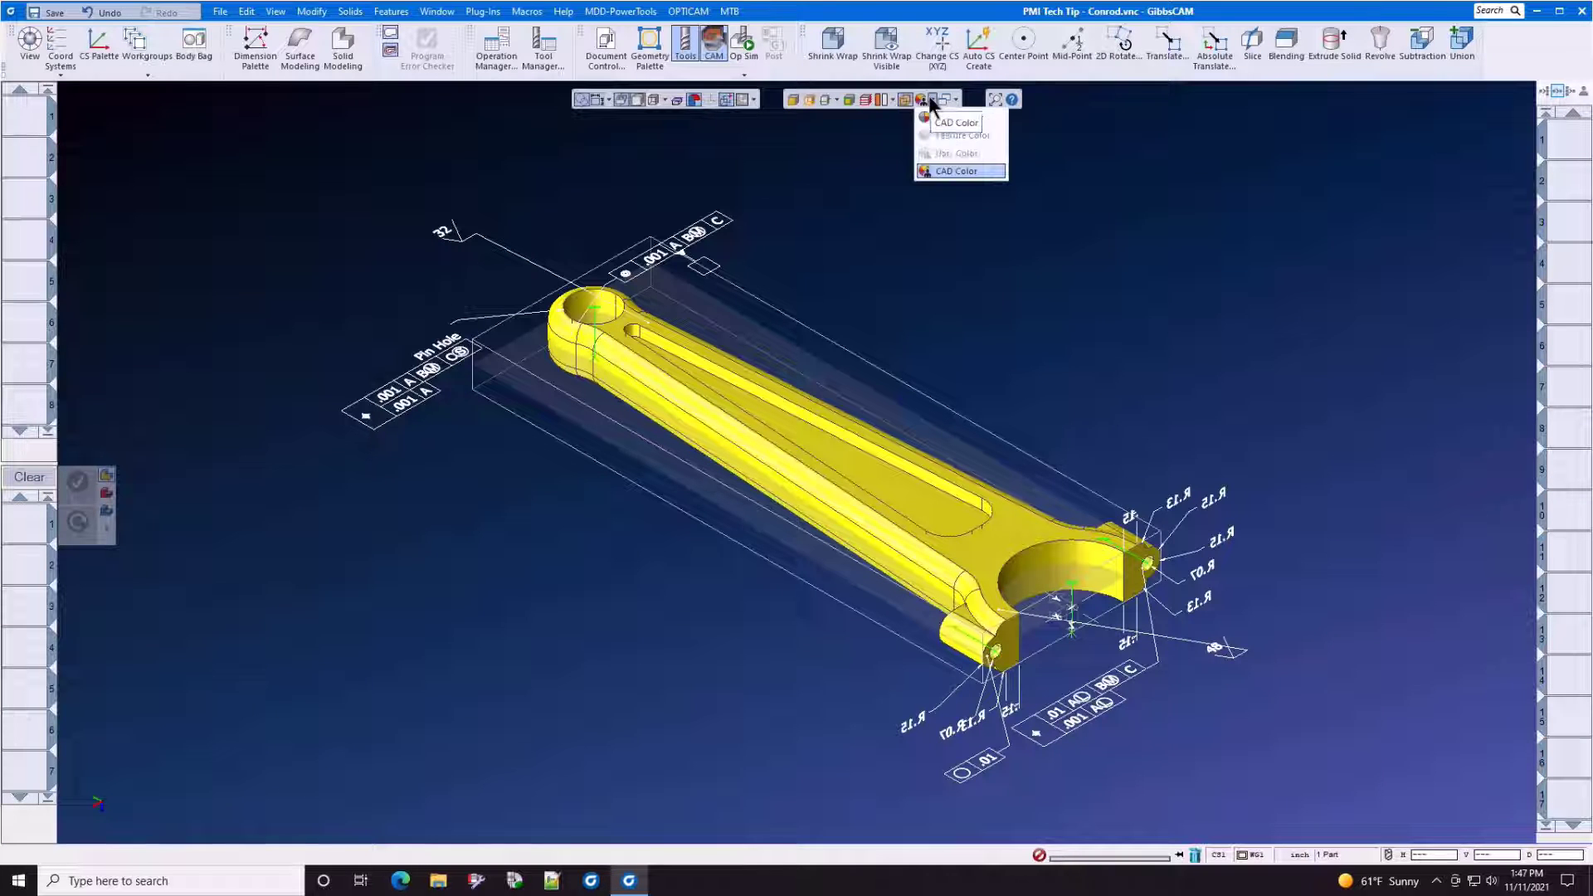
left_click(949, 172)
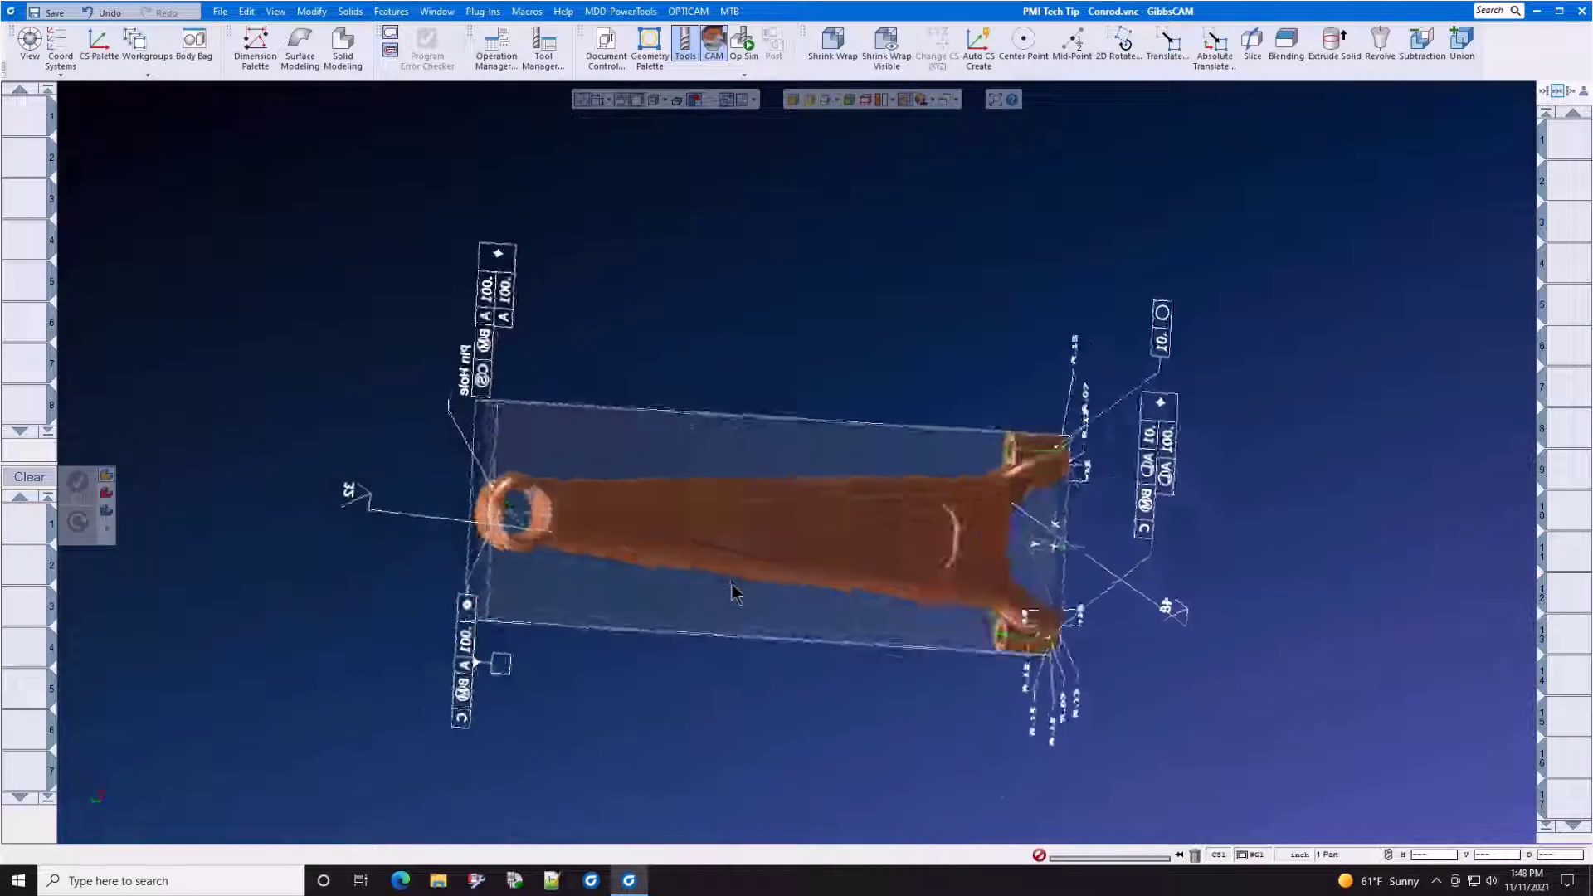
- Load the "PMI Tech Tip - Conrod" process list from the Demo Processes folder
mouse_move(739, 584)
middle_mouse_down()
mouse_move(749, 603)
mouse_move(772, 596)
middle_mouse_up()
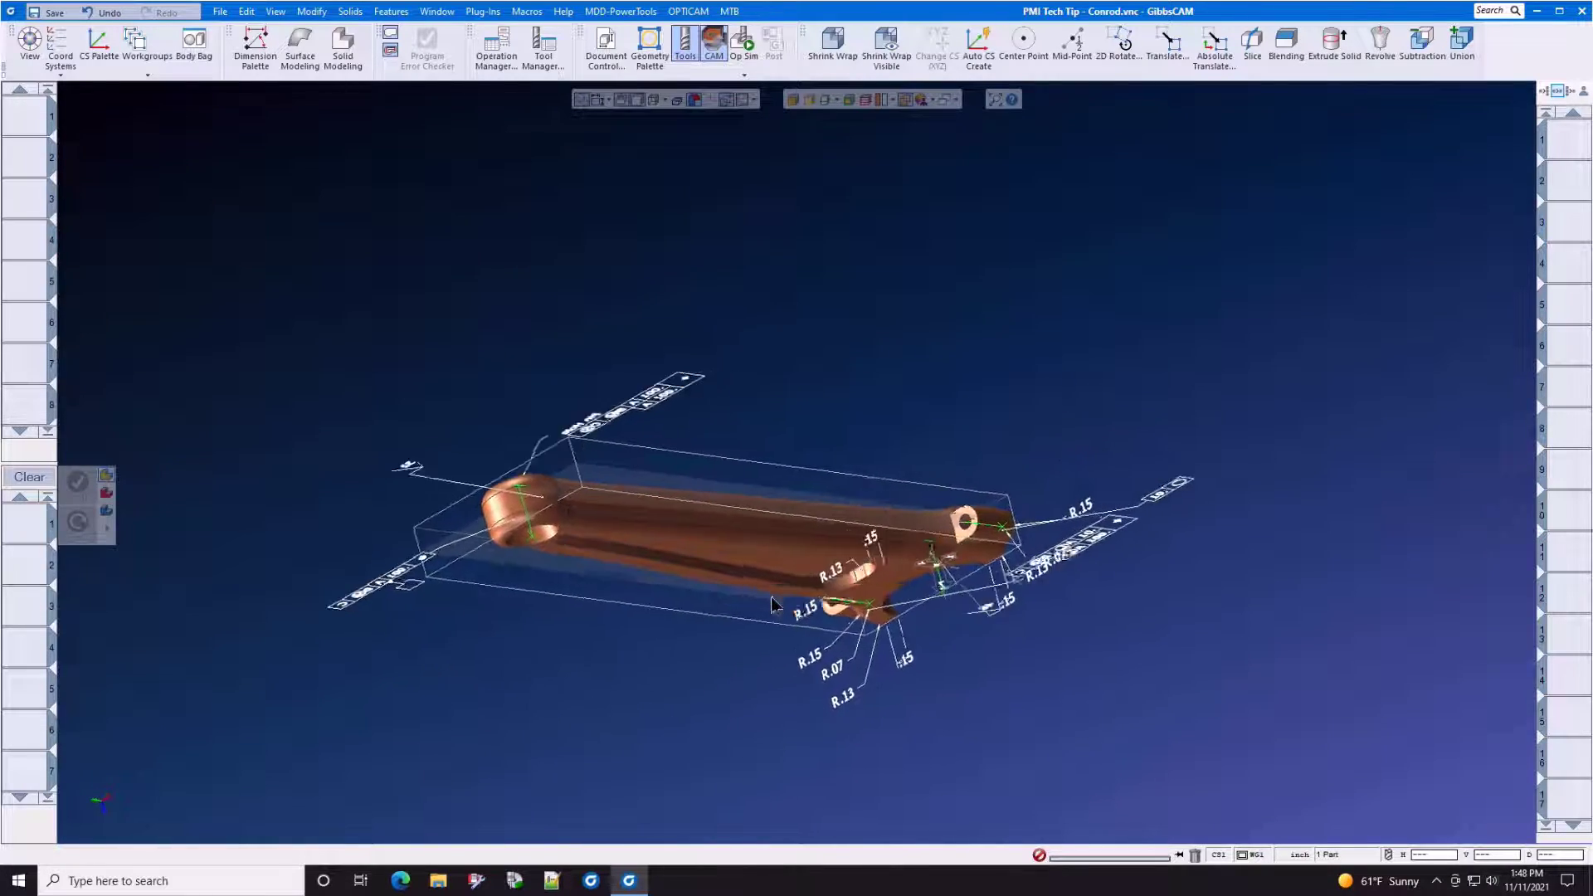
mouse_move(766, 598)
middle_mouse_down()
mouse_move(752, 624)
mouse_move(710, 626)
middle_mouse_up()
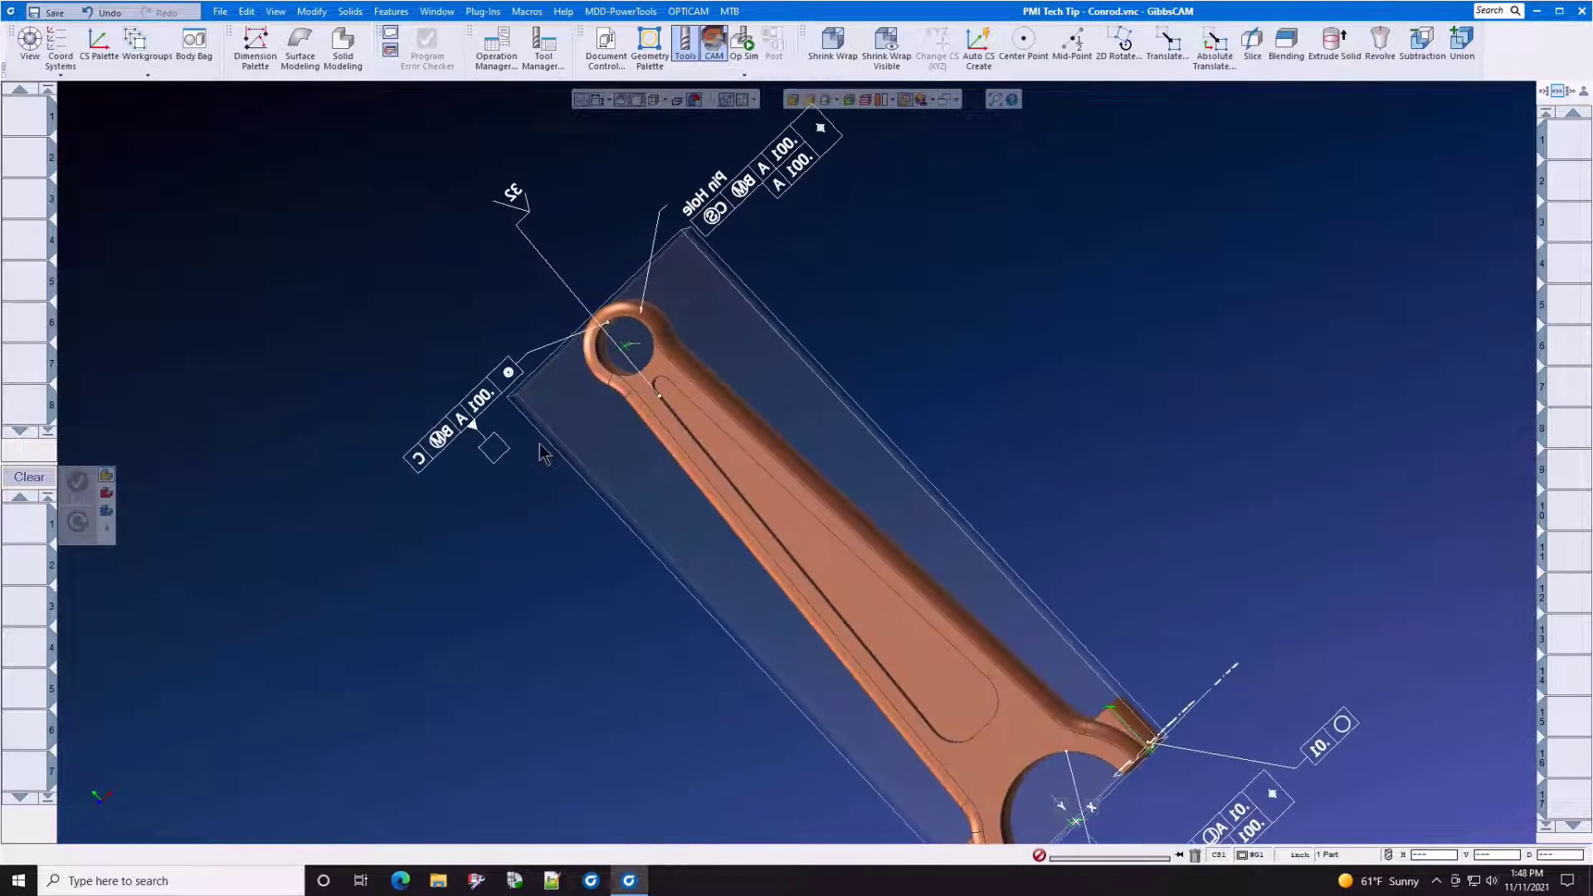
mouse_move(540, 447)
middle_mouse_down()
mouse_move(569, 436)
mouse_move(715, 209)
middle_mouse_up()
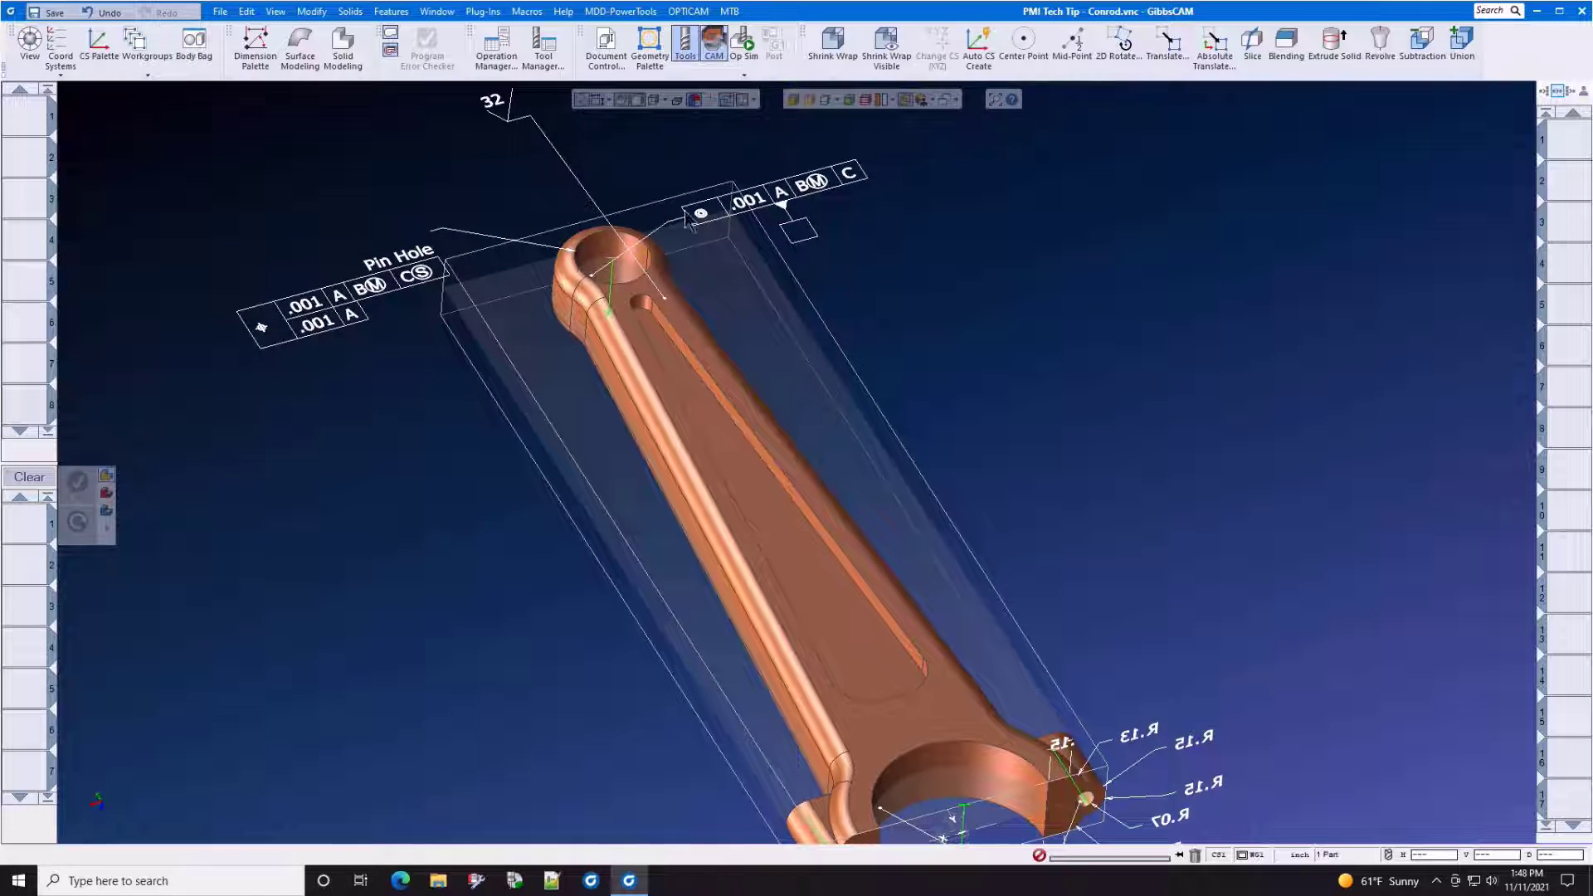
scroll(532, 430, "down", 2)
middle_click_drag(532, 429, 487, 467)
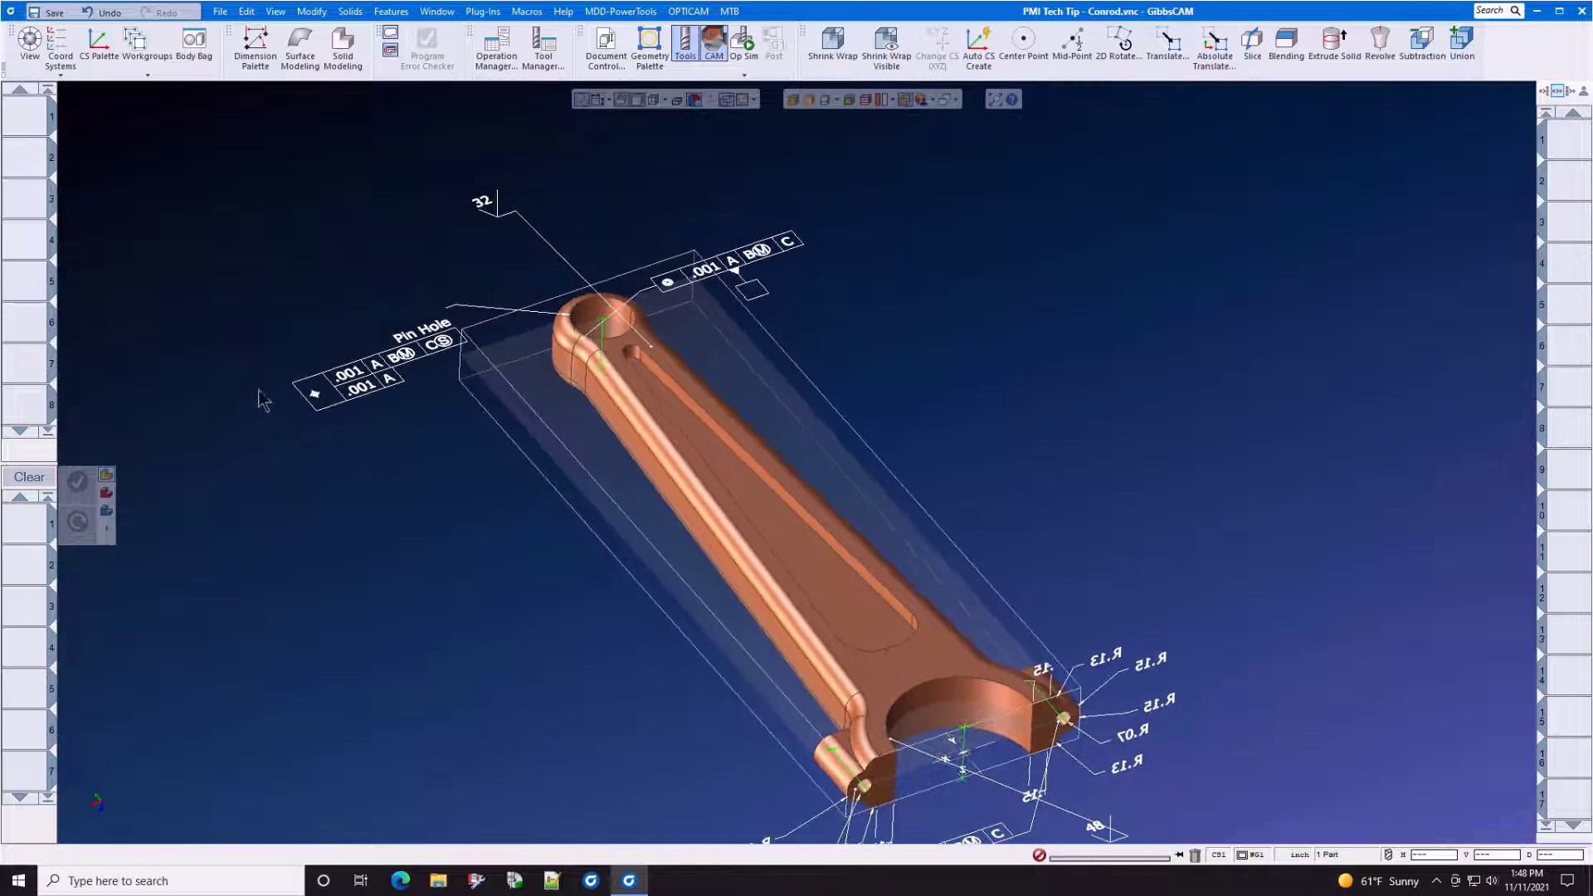
right_click(29, 521)
mouse_move(75, 647)
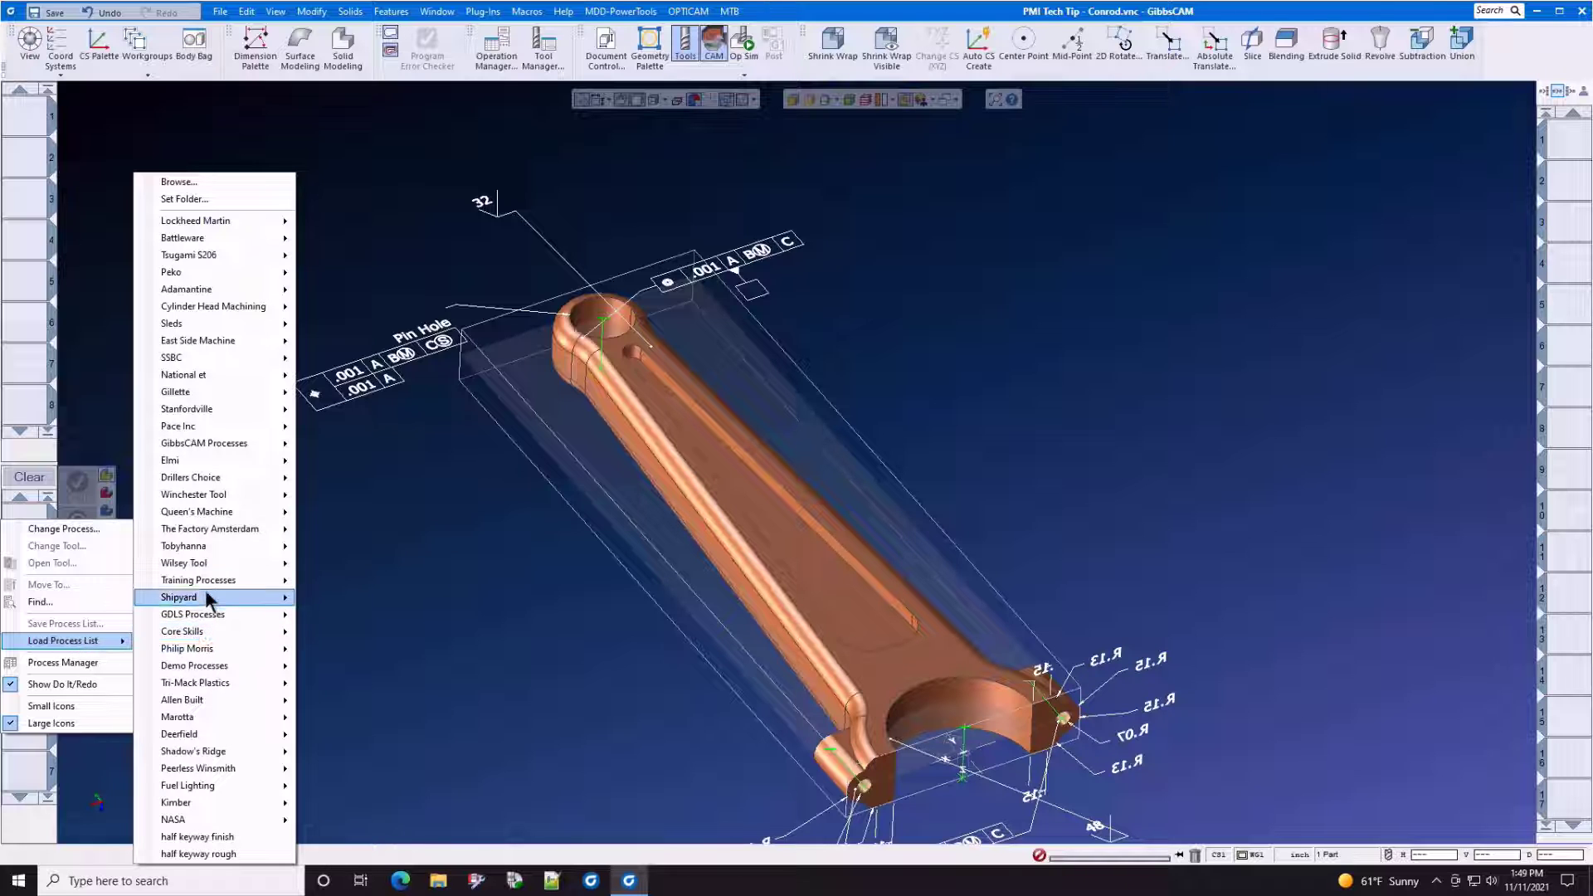
mouse_move(213, 586)
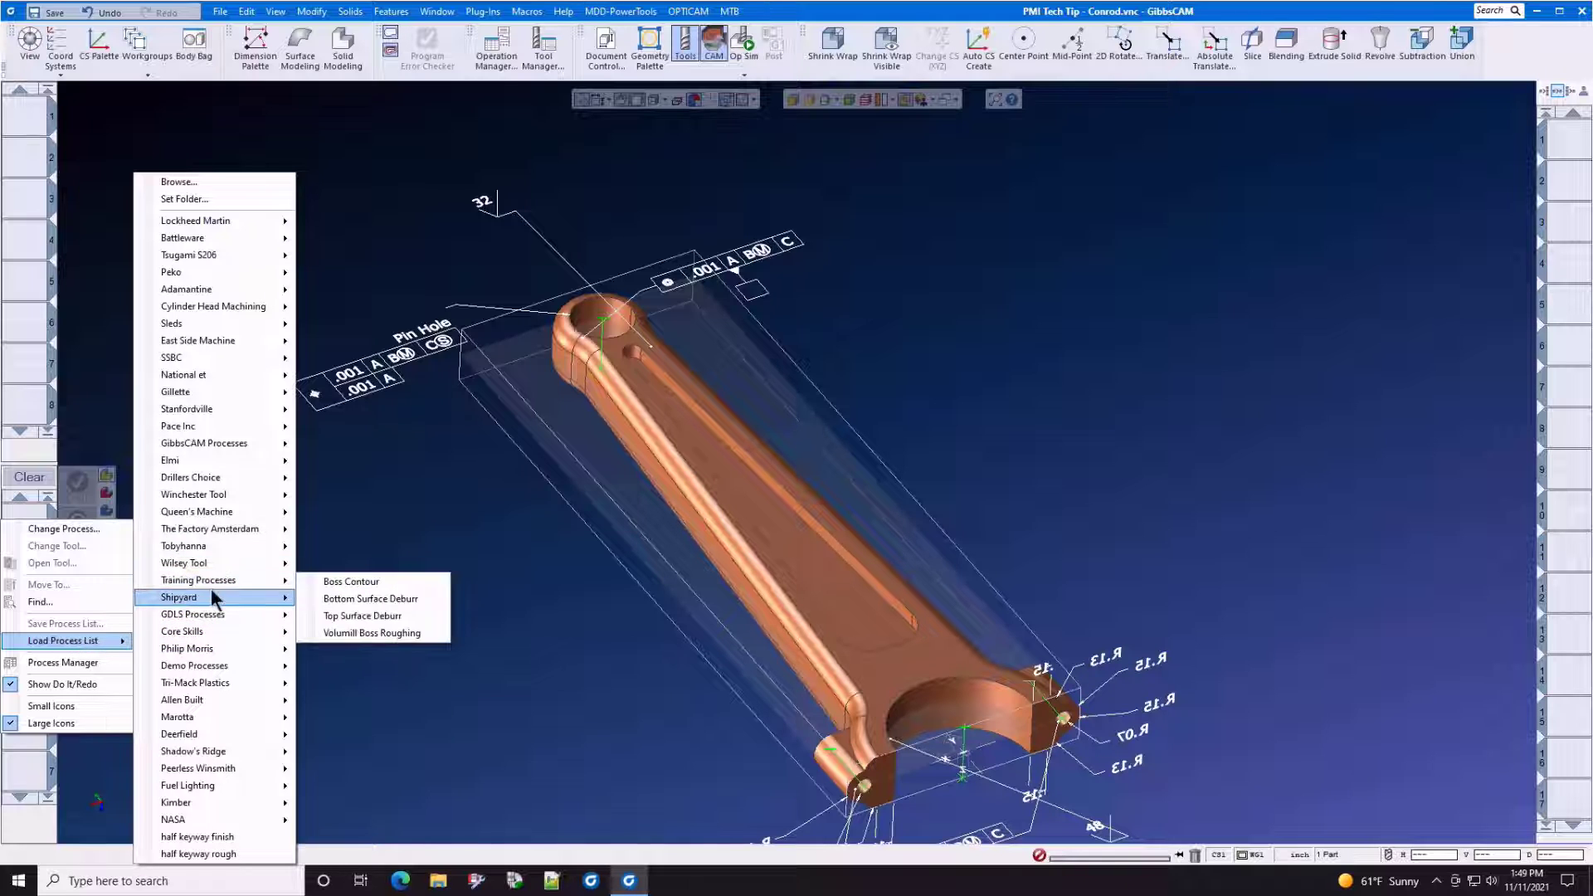
mouse_move(246, 664)
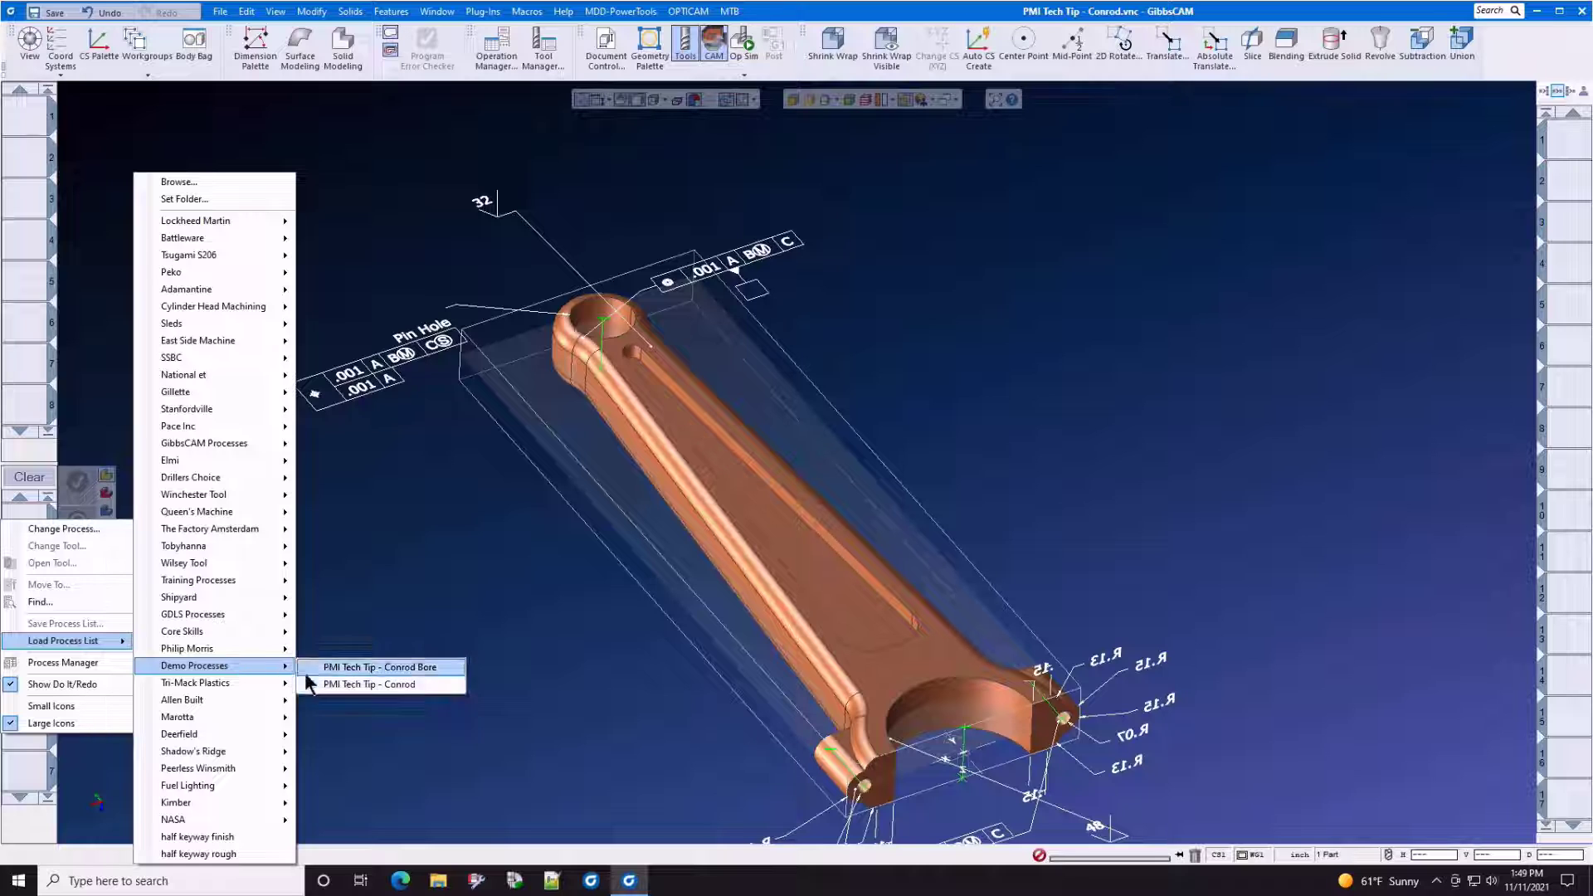
left_click(330, 683)
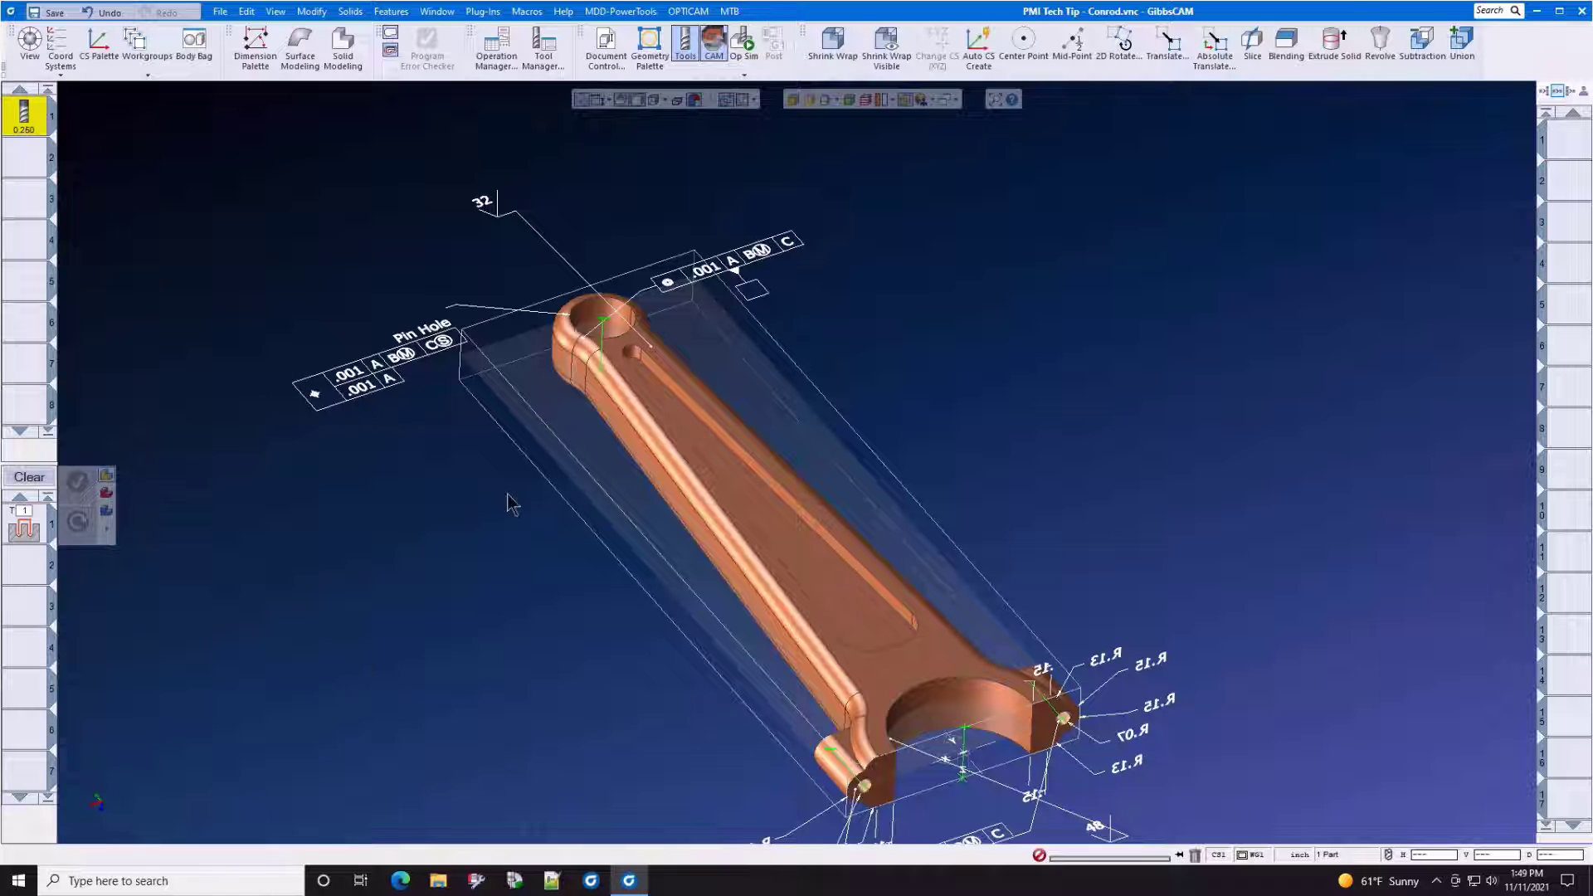
- Generate the milling operation on the pin hole's inner face and clear the process list
left_click(597, 367)
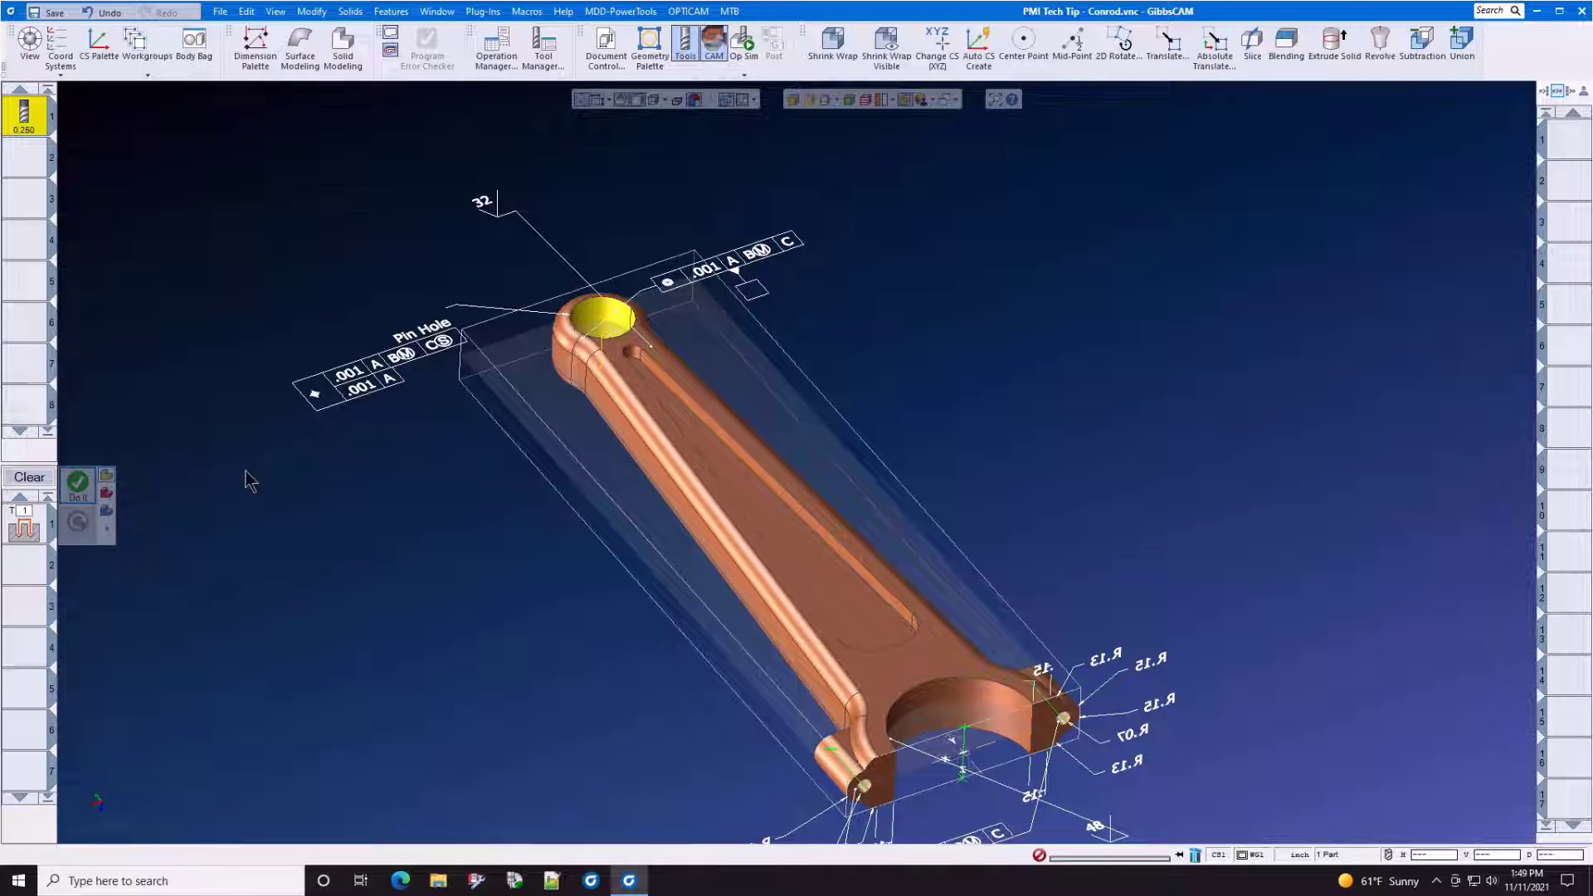
left_click(78, 483)
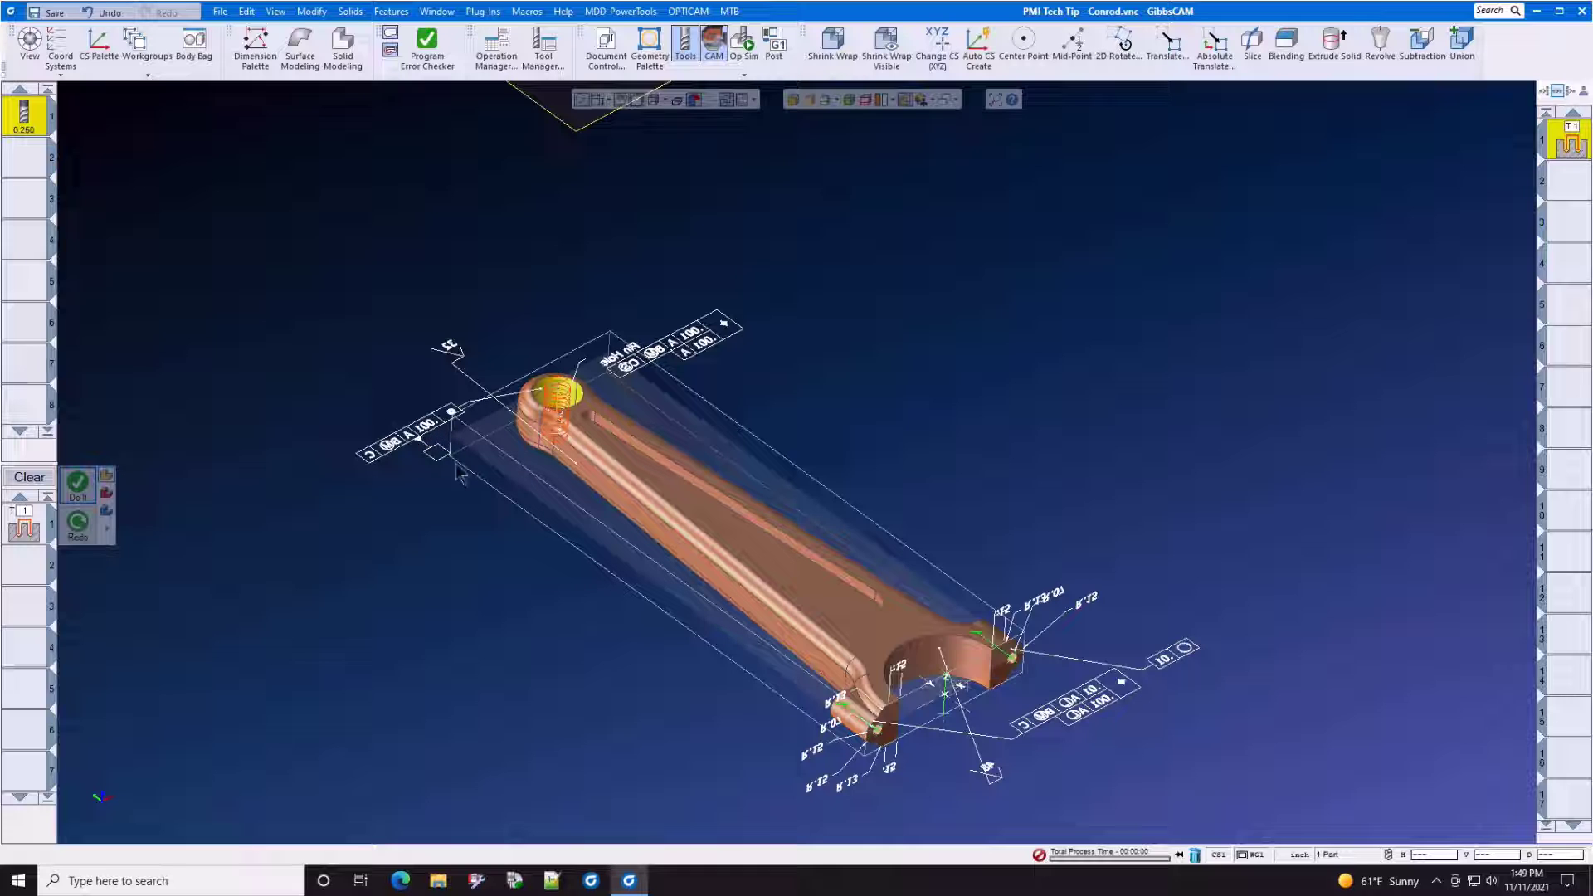
left_click(29, 478)
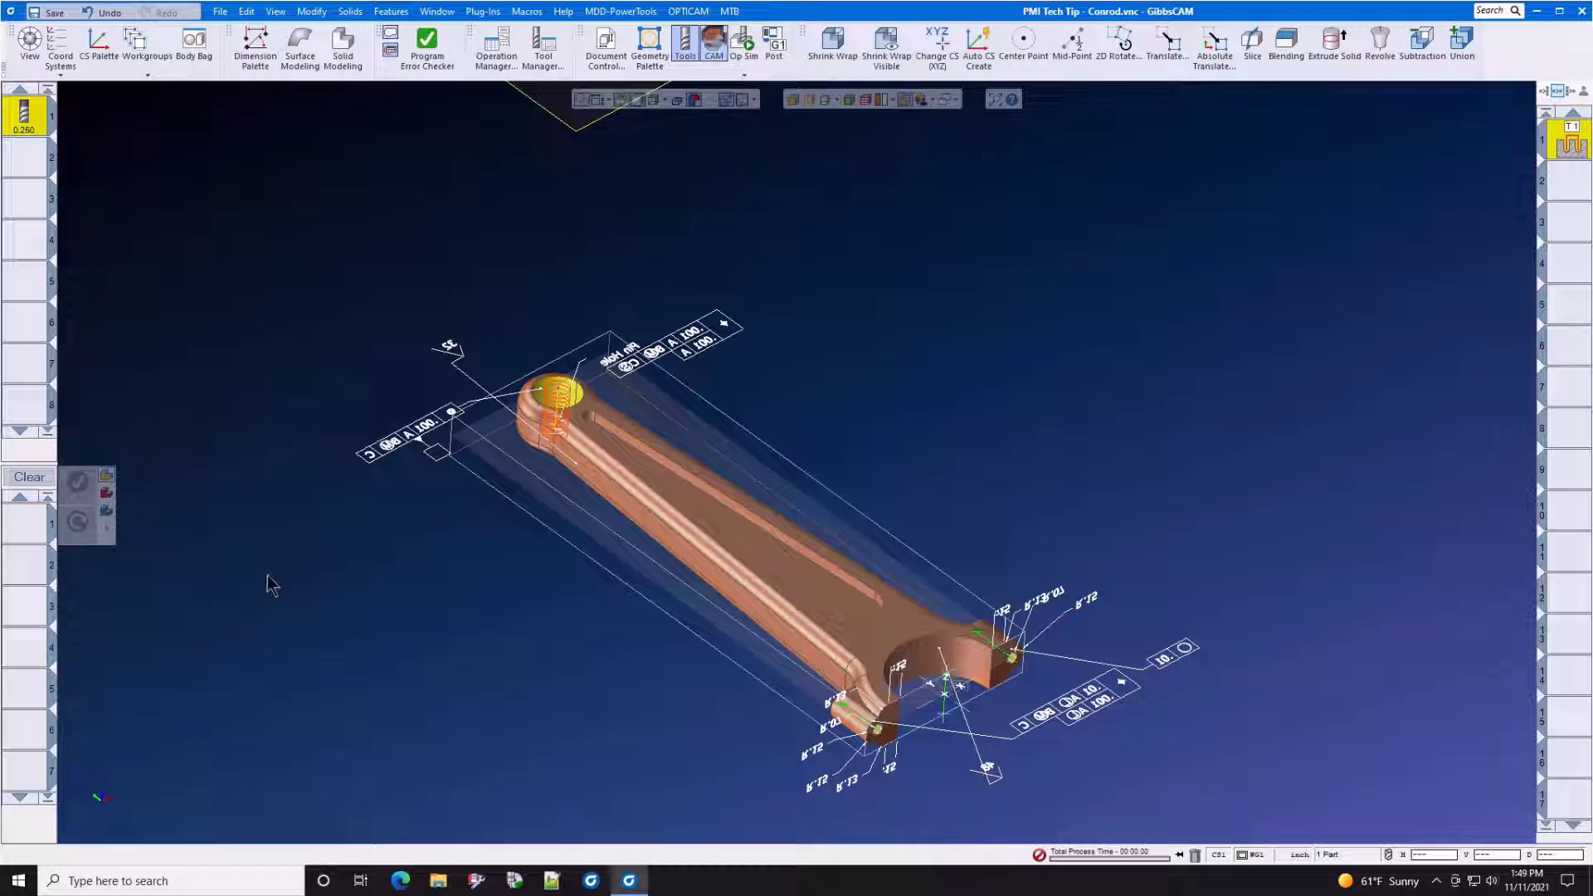
left_click(123, 828)
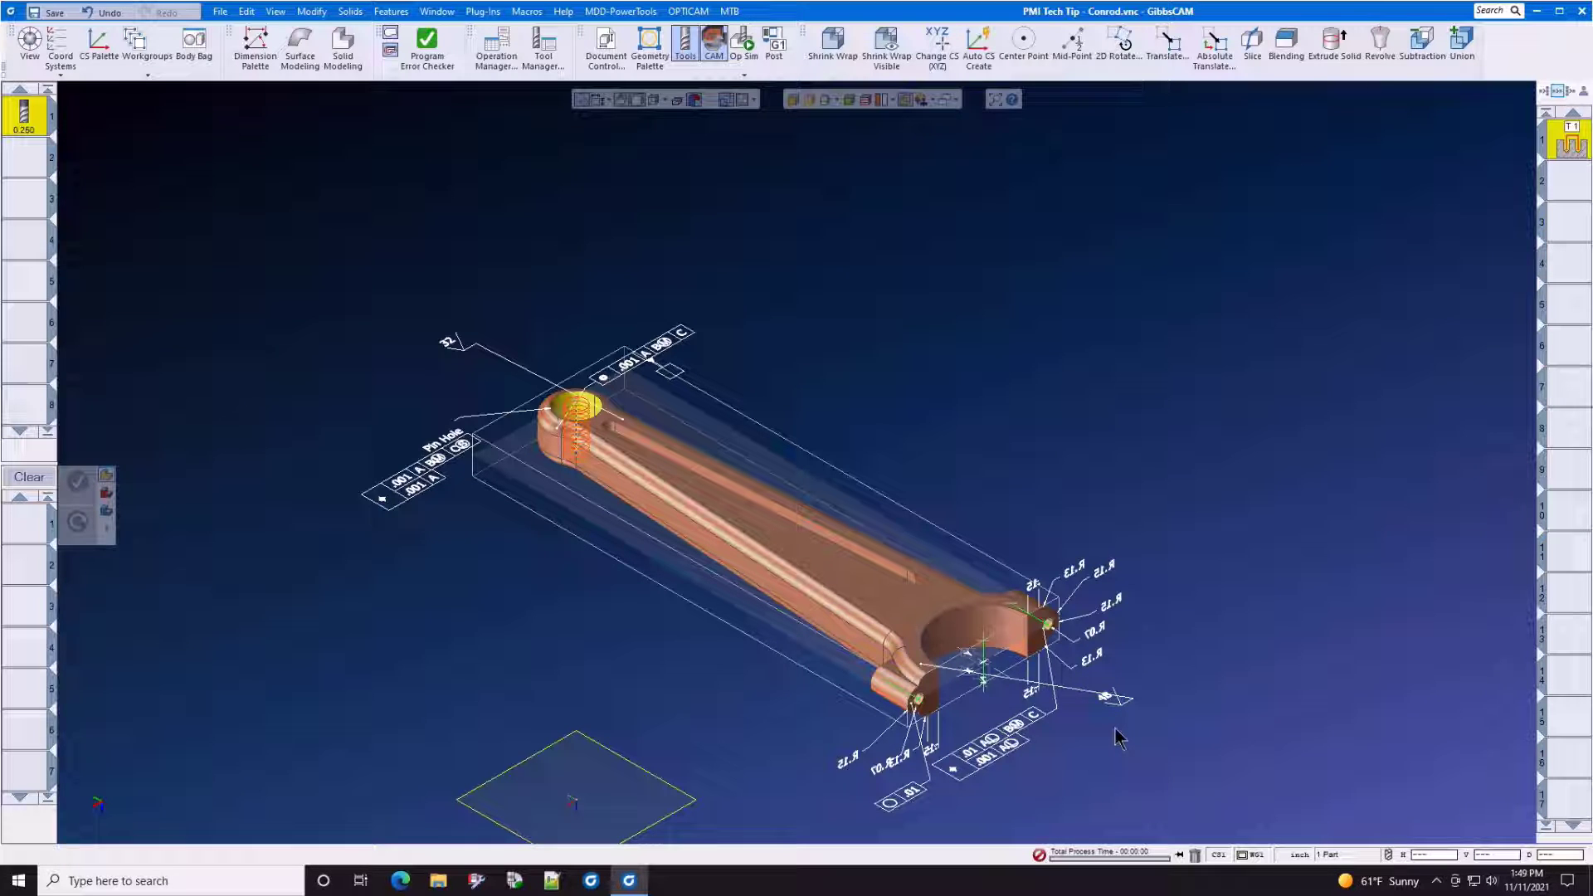
- Load the "PMI Tech Tip - Conrod Bore" process list from the Demo Processes folder
middle_click_drag(1115, 728, 913, 656)
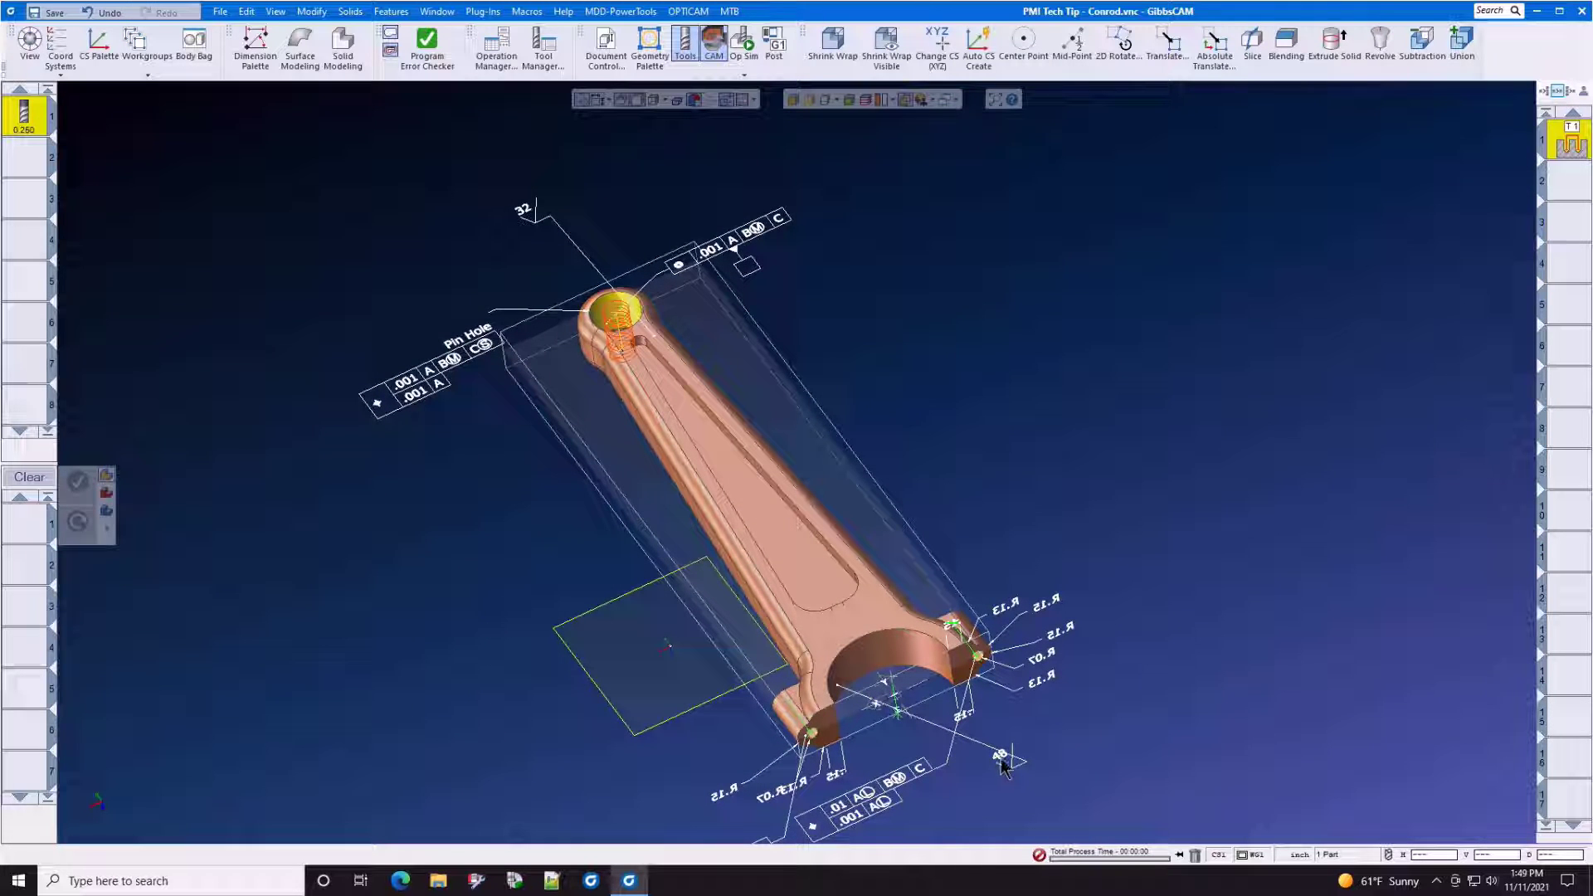
middle_click_drag(995, 803, 635, 682)
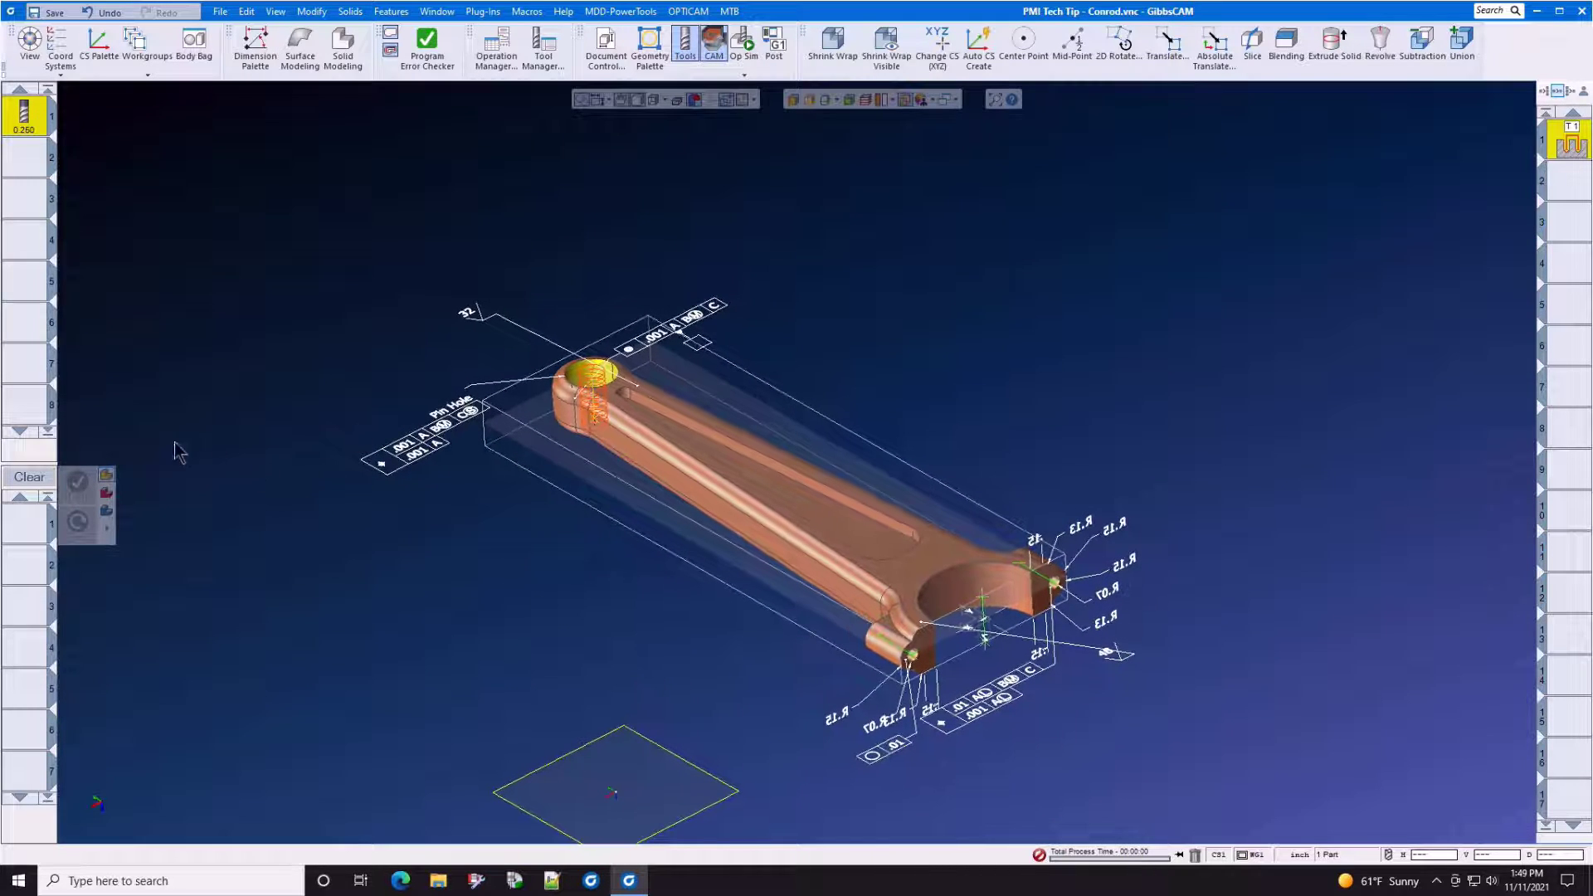
right_click(16, 521)
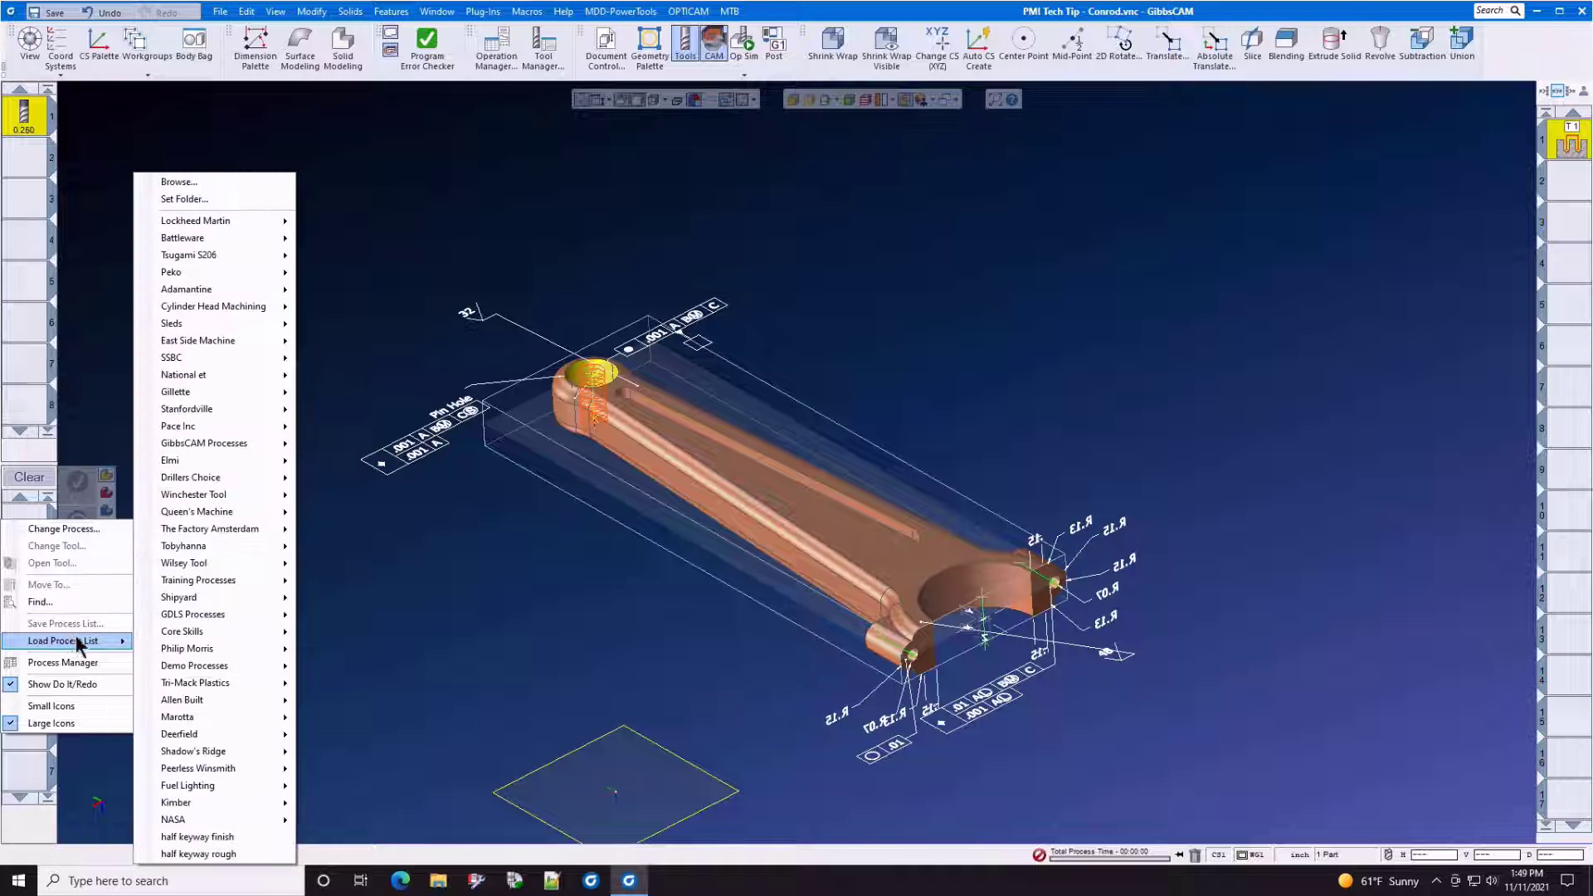
mouse_move(213, 666)
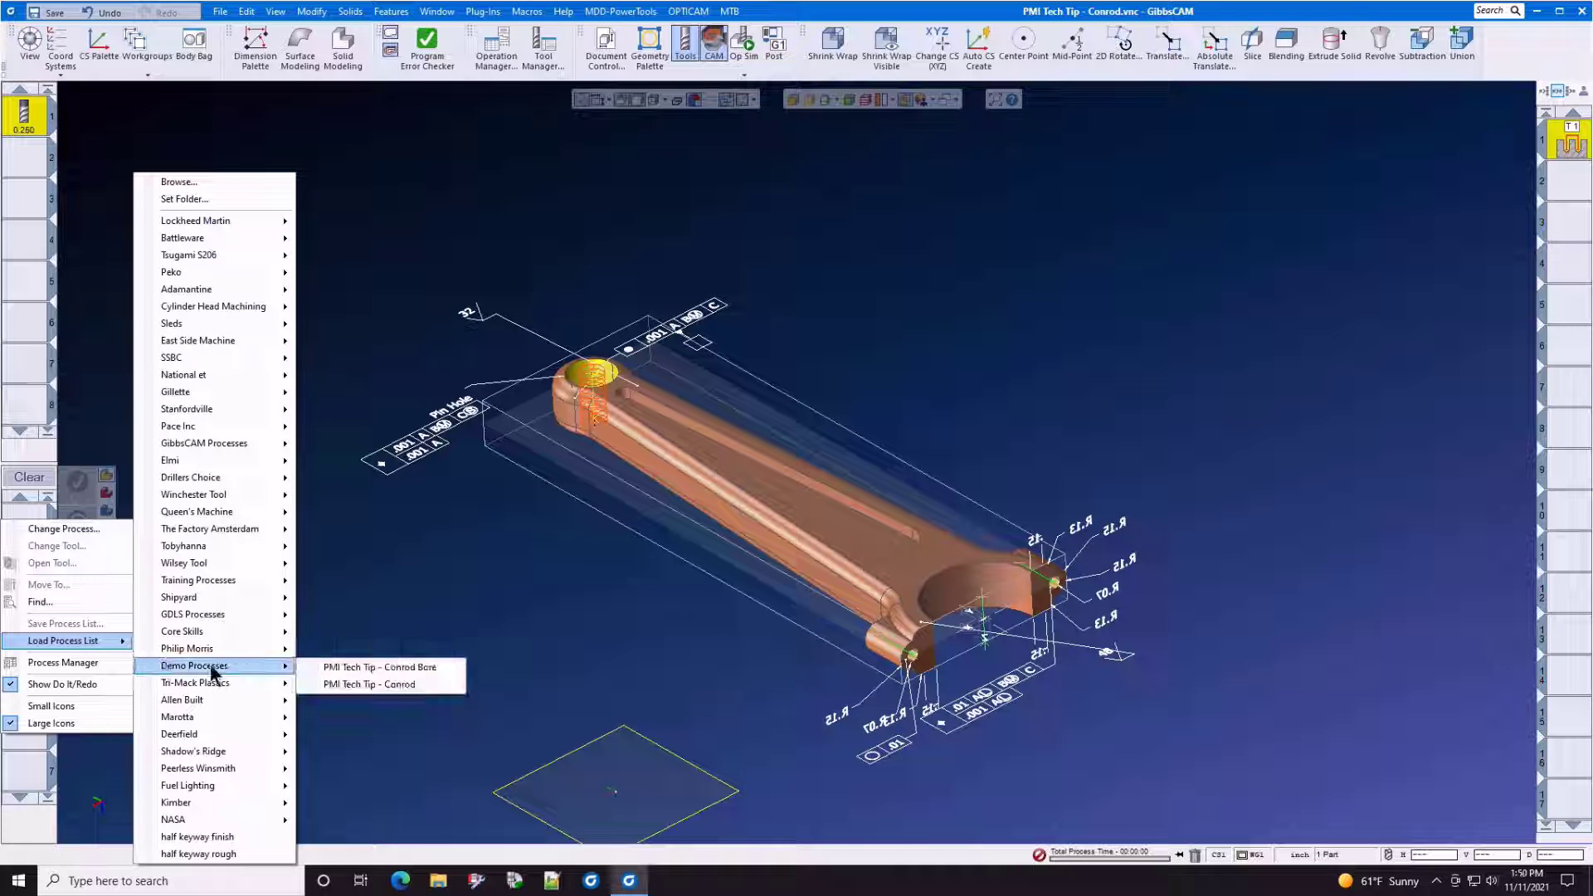
left_click(340, 668)
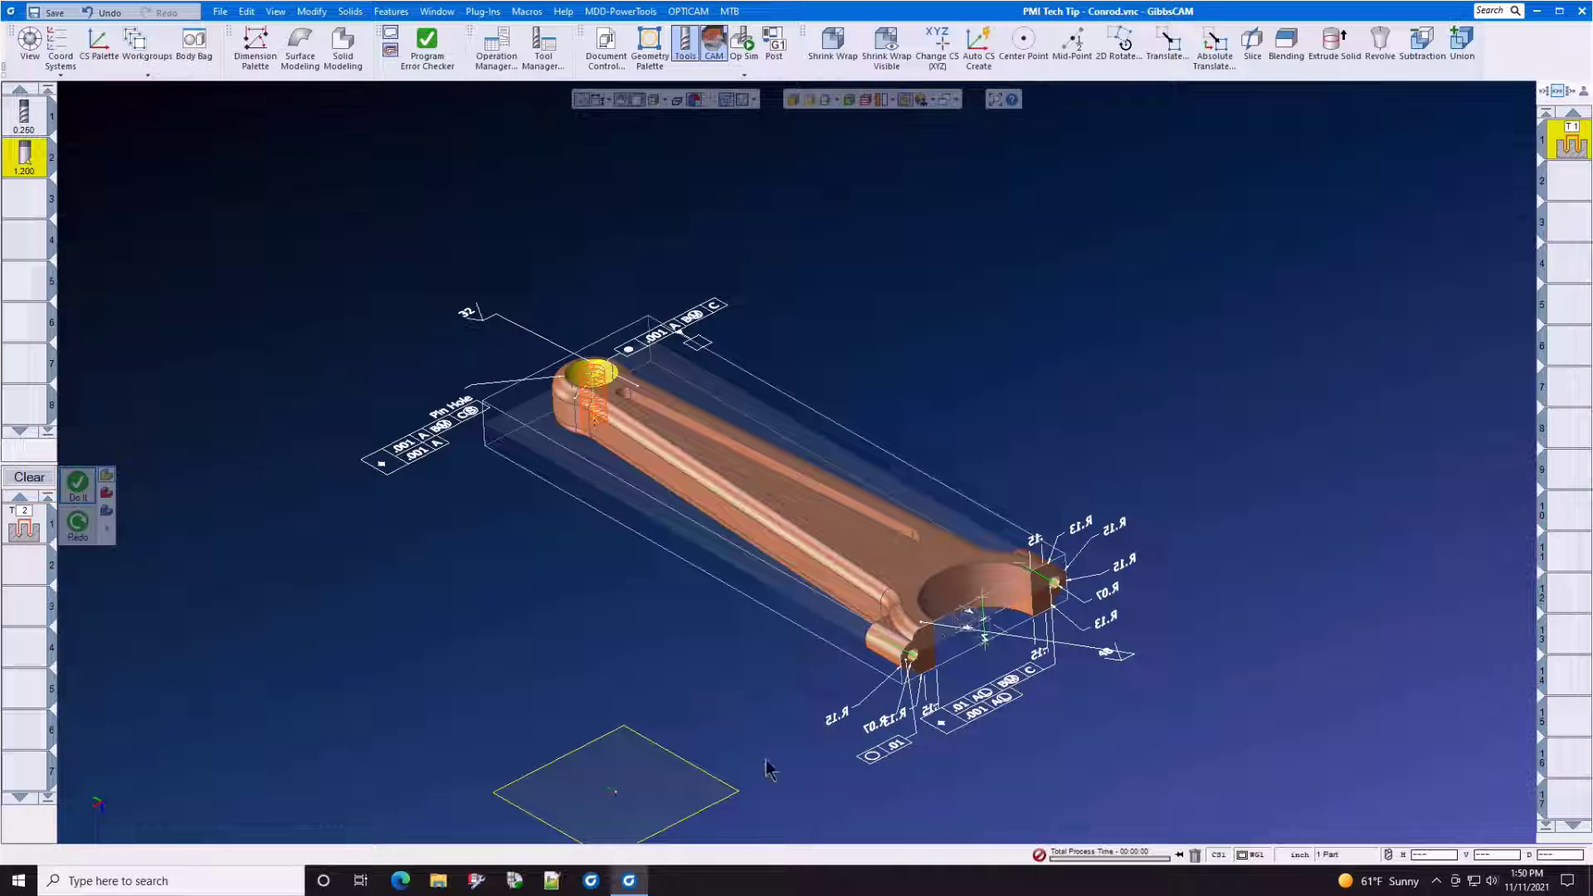
- Open the loaded Fine Bore hole process and re-enter its feed as 21
mouse_move(761, 732)
middle_mouse_down()
mouse_move(843, 680)
mouse_move(878, 684)
mouse_move(516, 662)
mouse_move(535, 649)
middle_mouse_up()
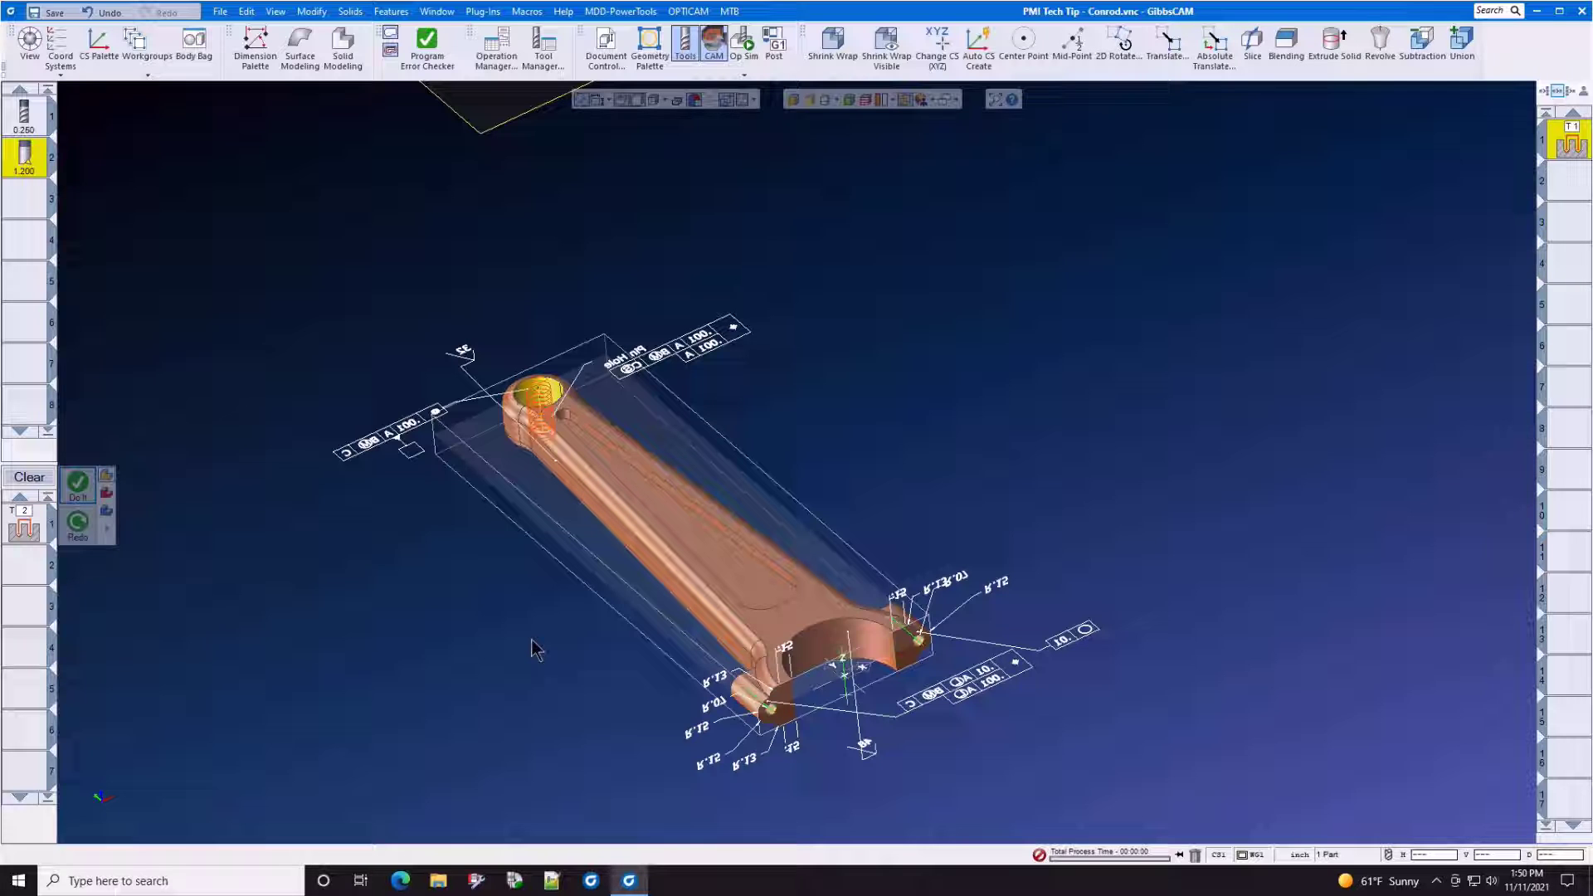
left_click(27, 527)
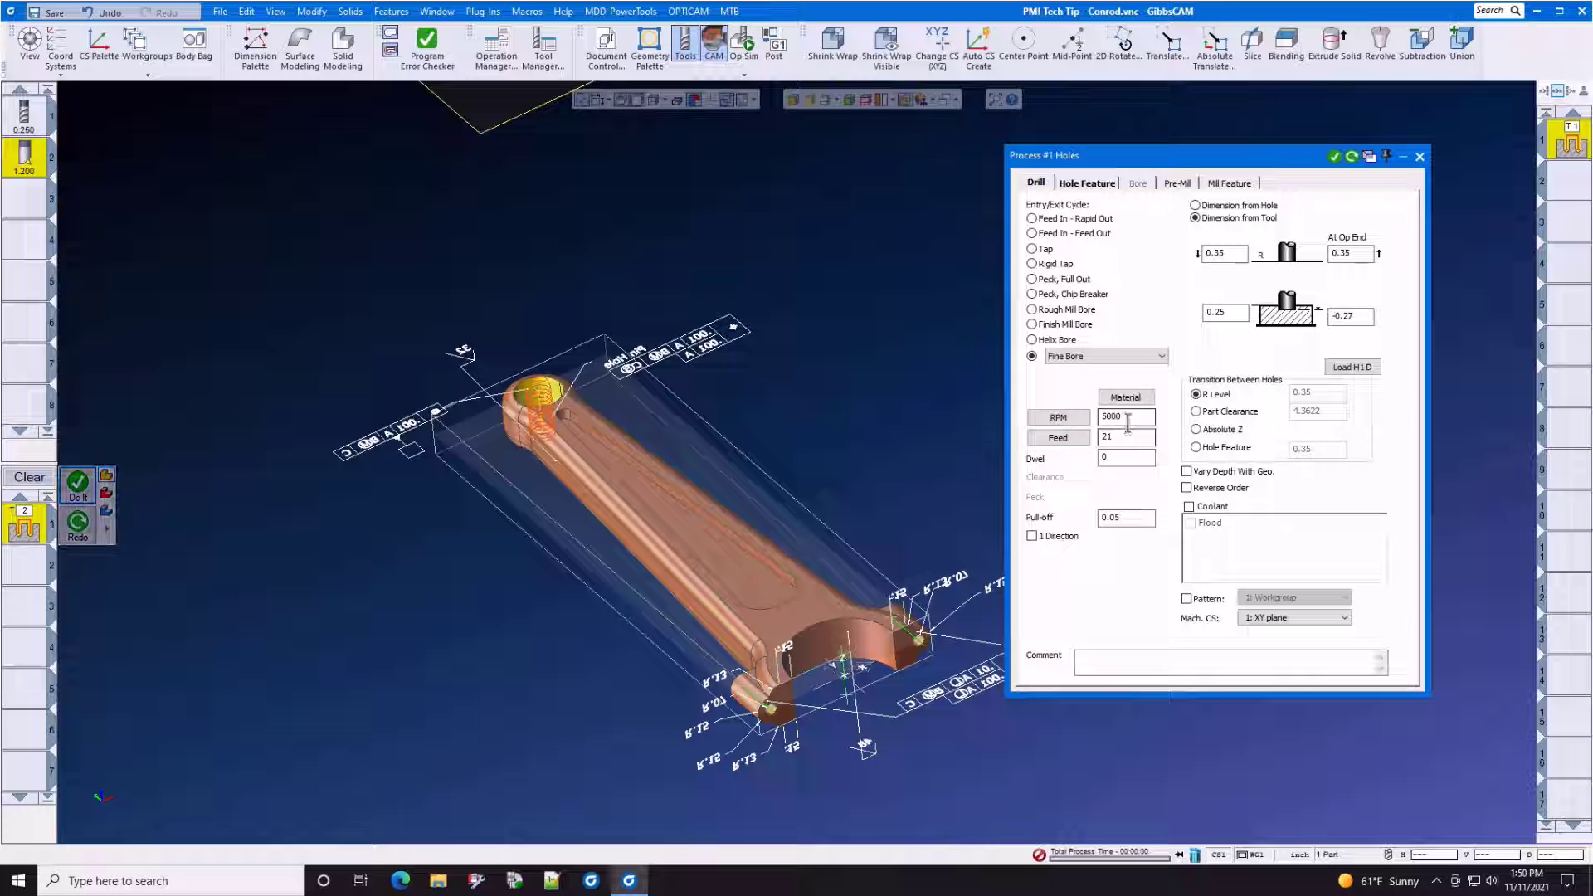
double_click(1126, 417)
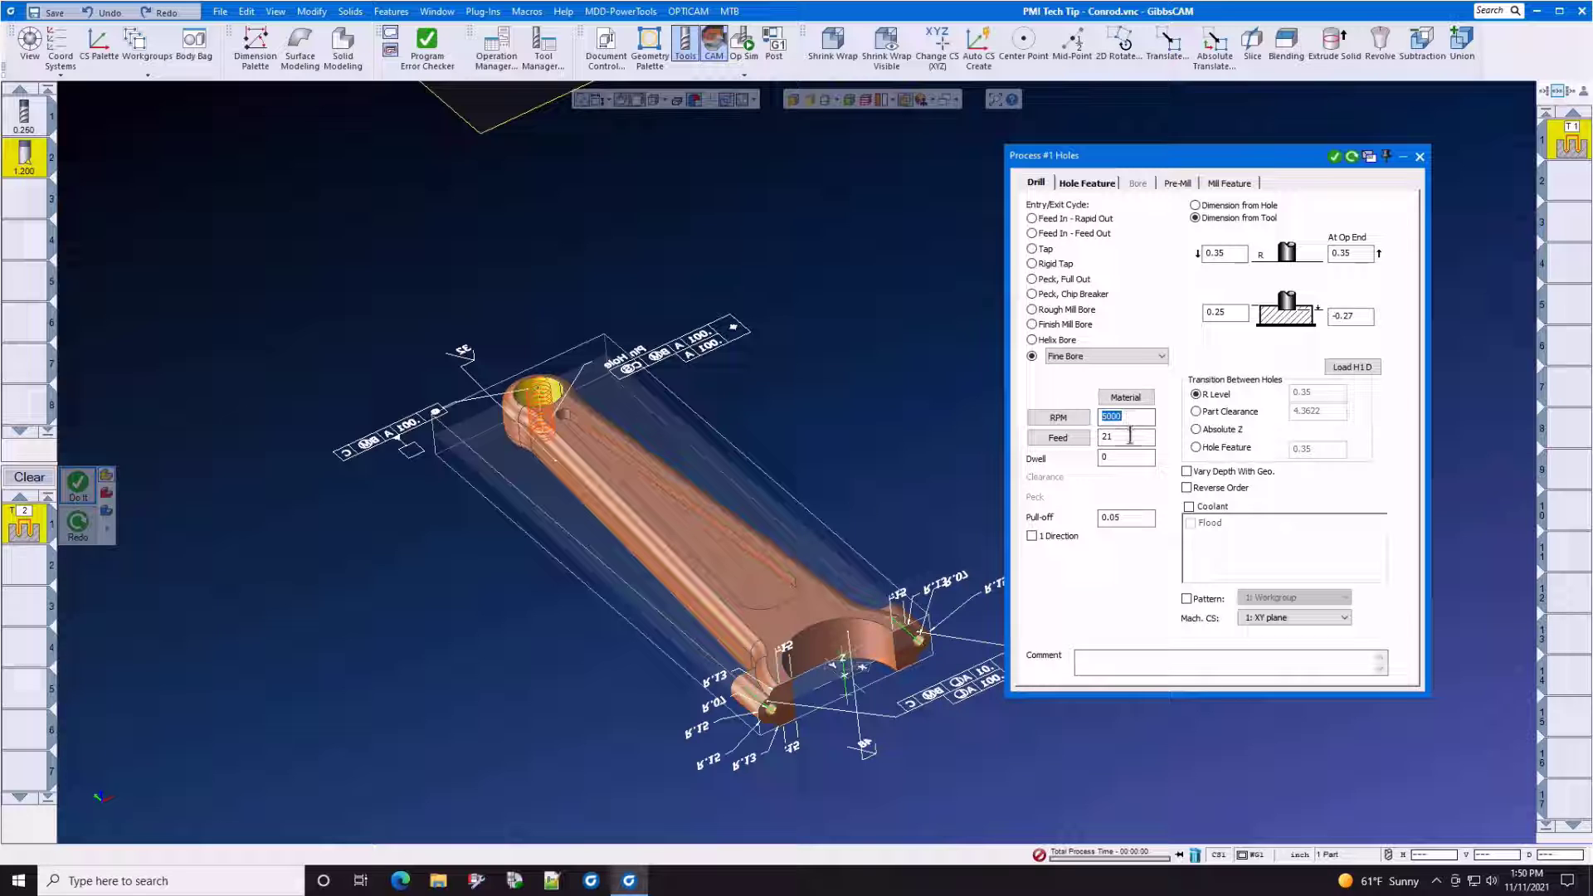
double_click(1130, 436)
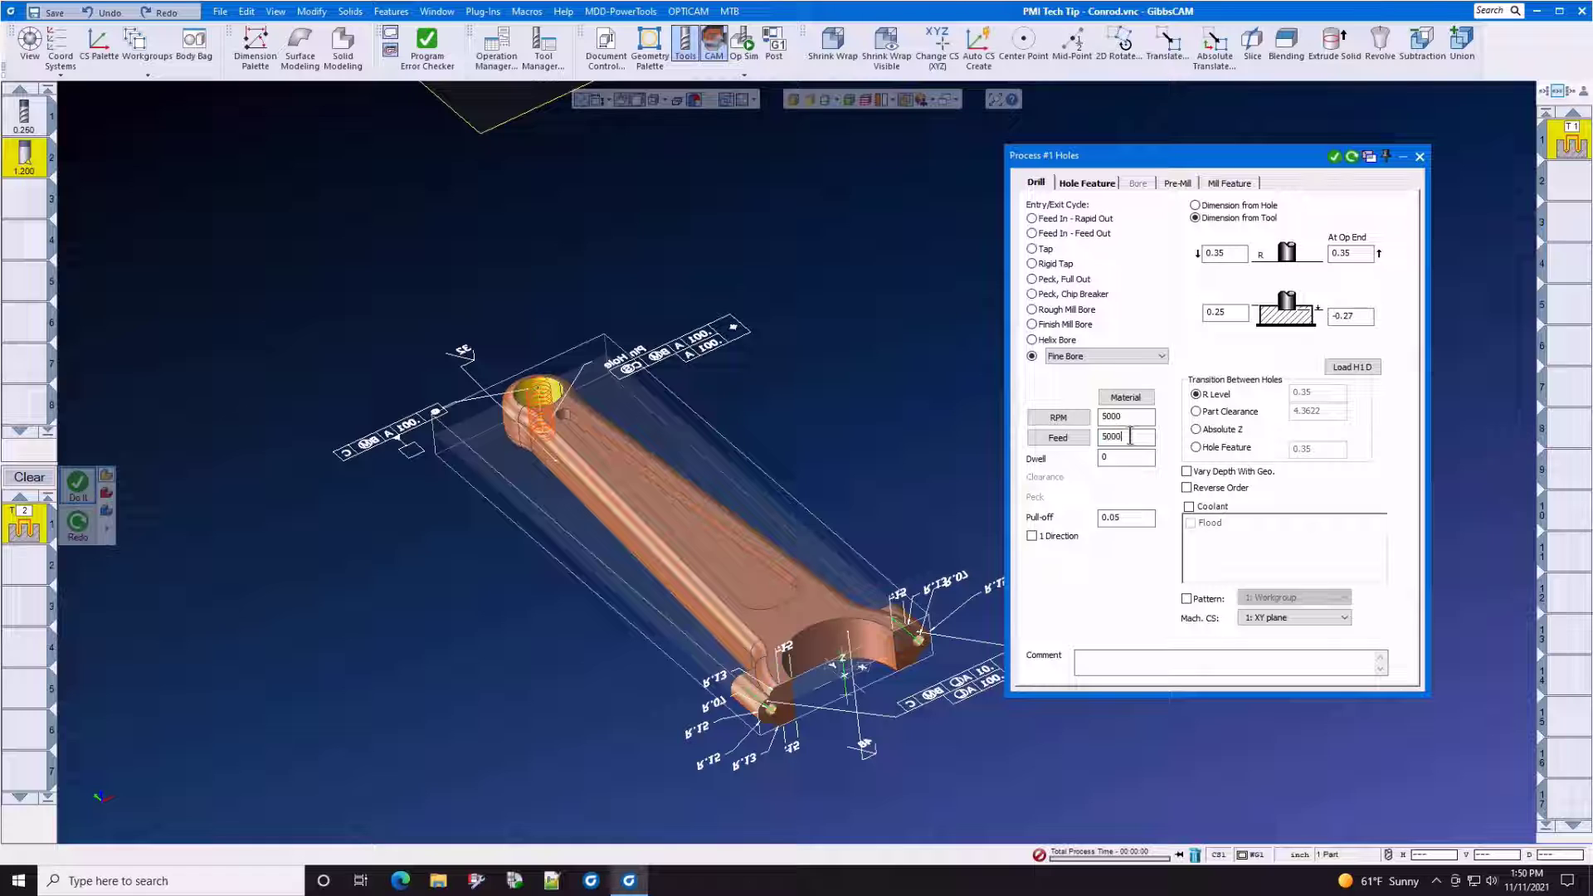
type(".")
- Generate the Fine Bore operation on the large half-round bore of the connecting rod and close the process settings
left_click(847, 684)
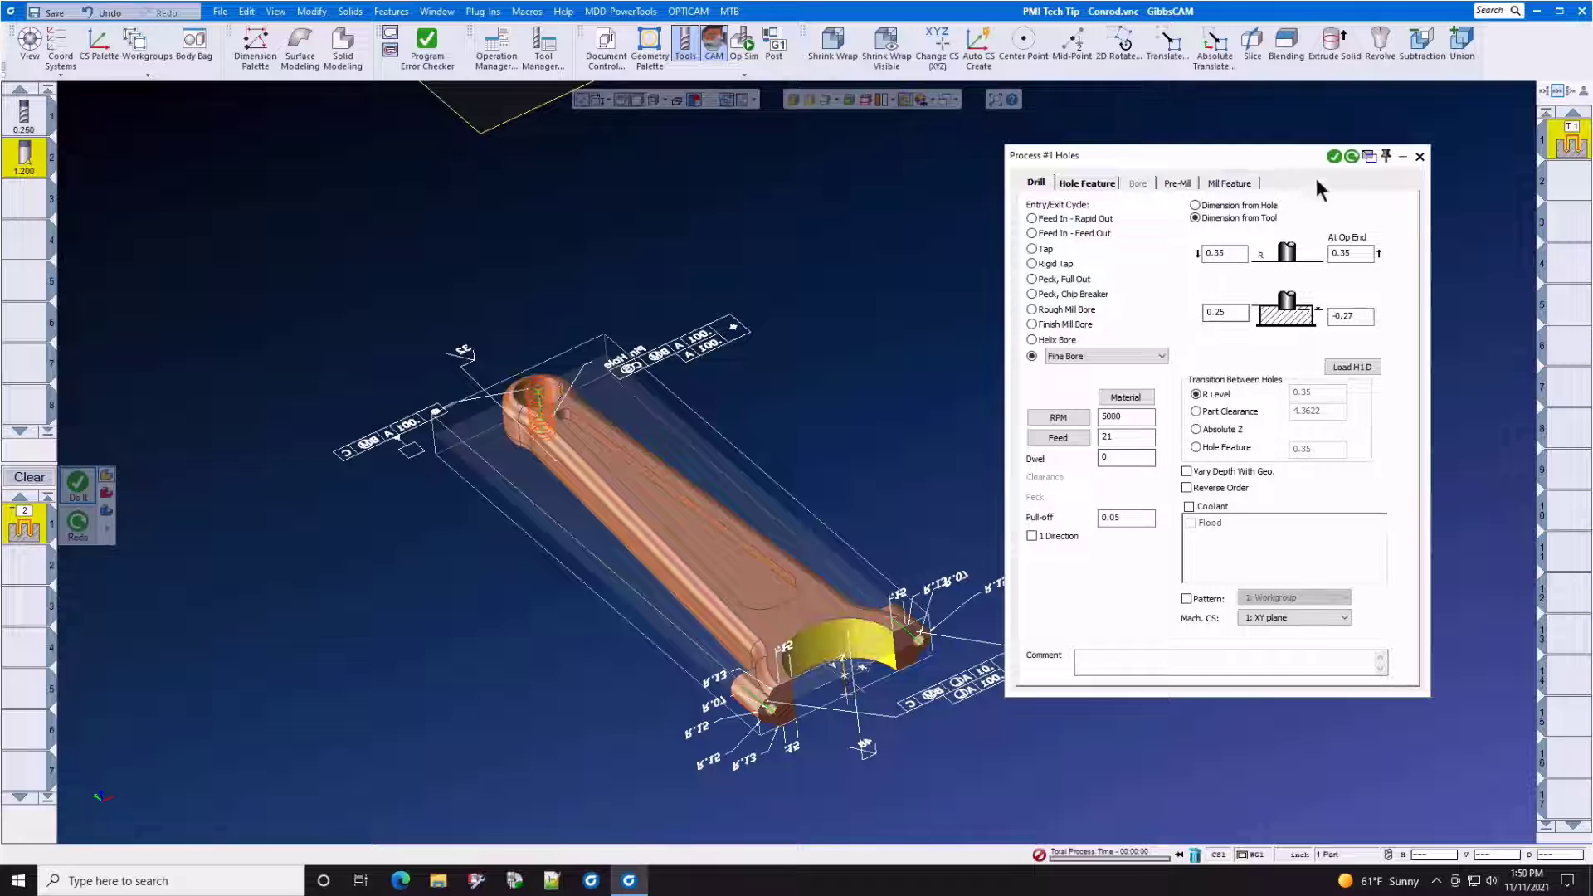
left_click(1335, 157)
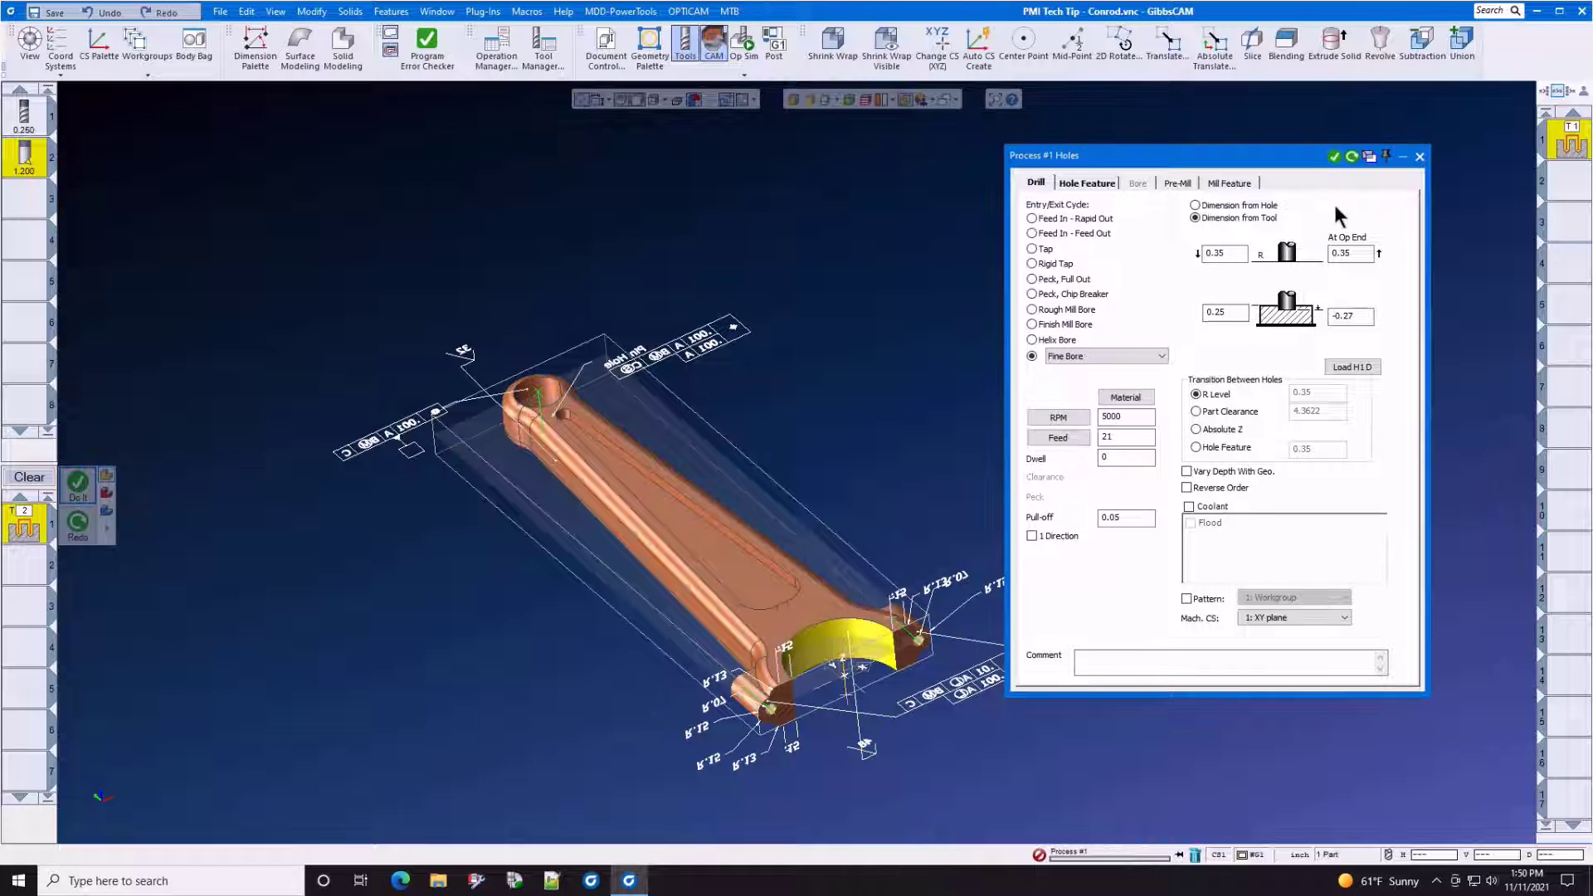
left_click(1420, 157)
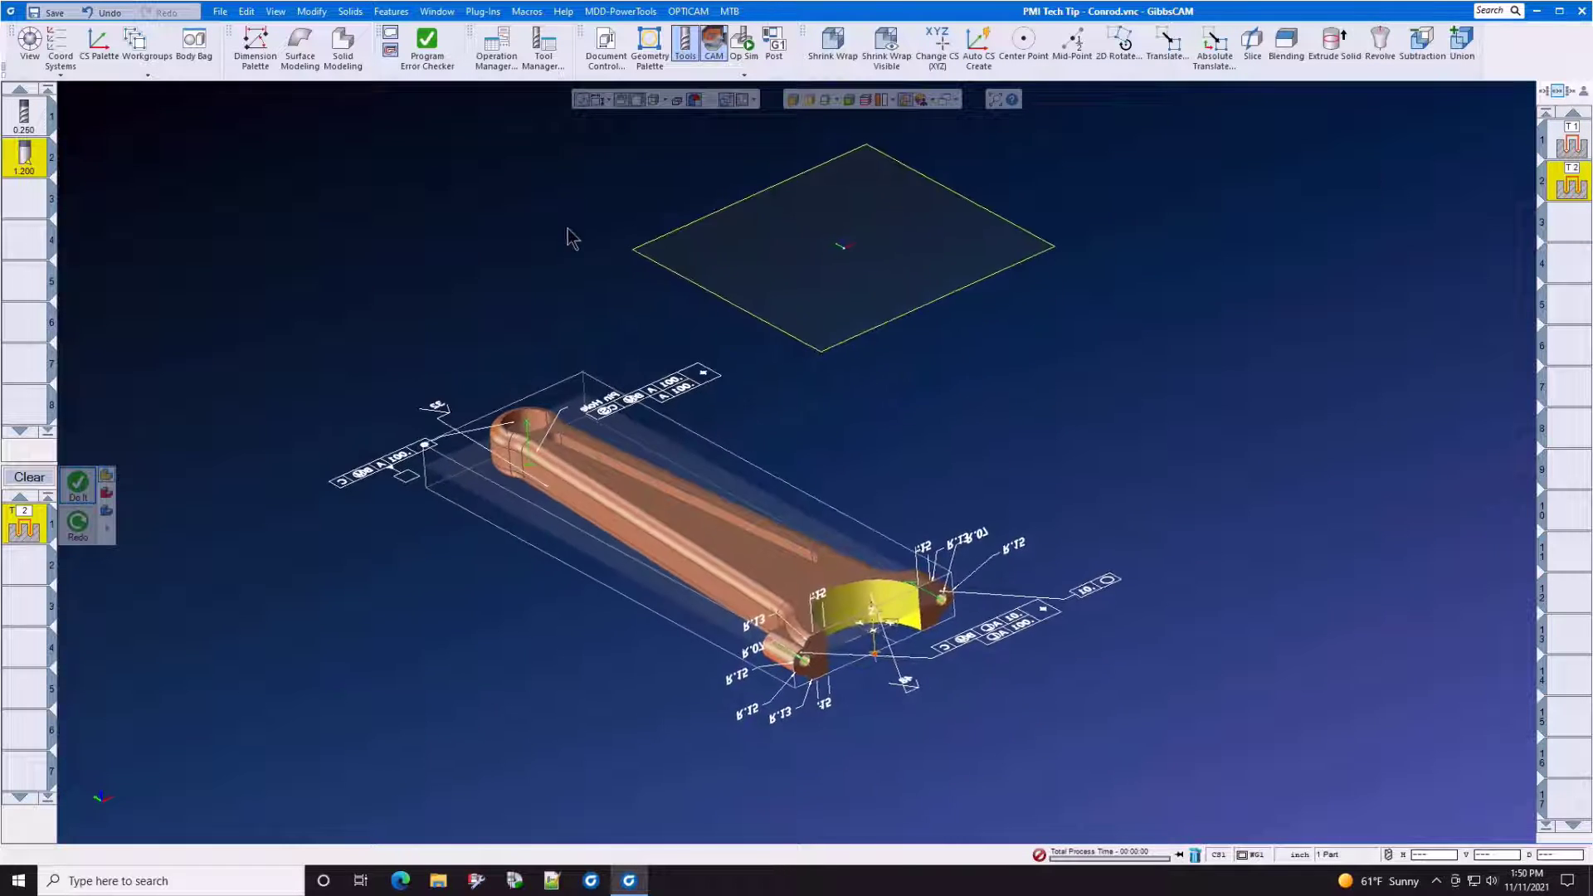
- Simulate both machining operations on the connecting rod with Op Sim at an adjusted speed, inspect the cut bores, and exit the simulation
left_click(682, 495)
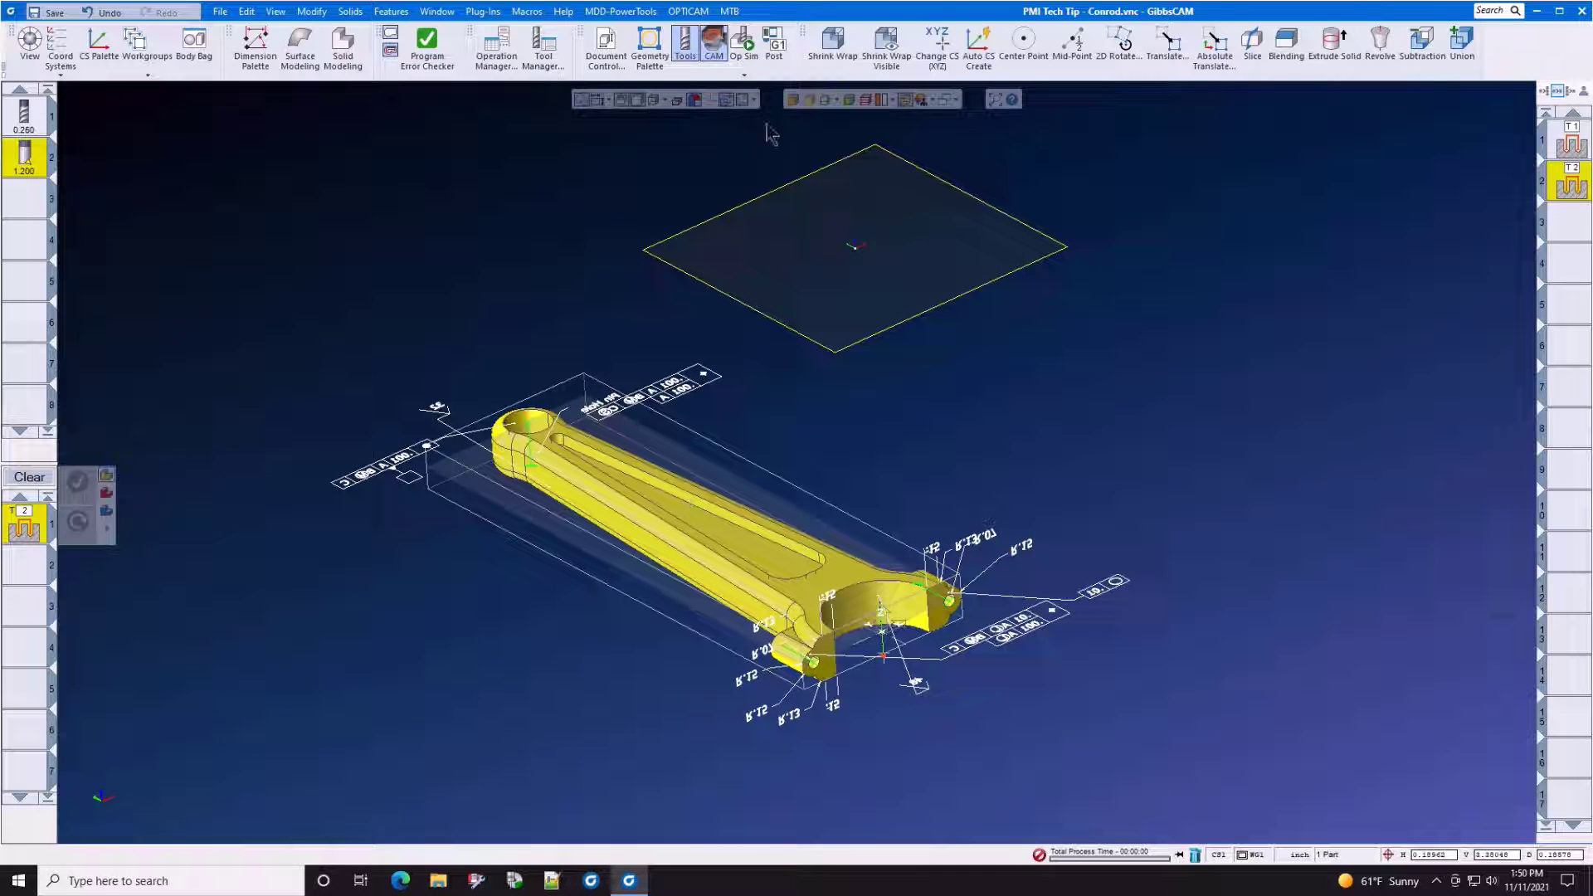
left_click(747, 42)
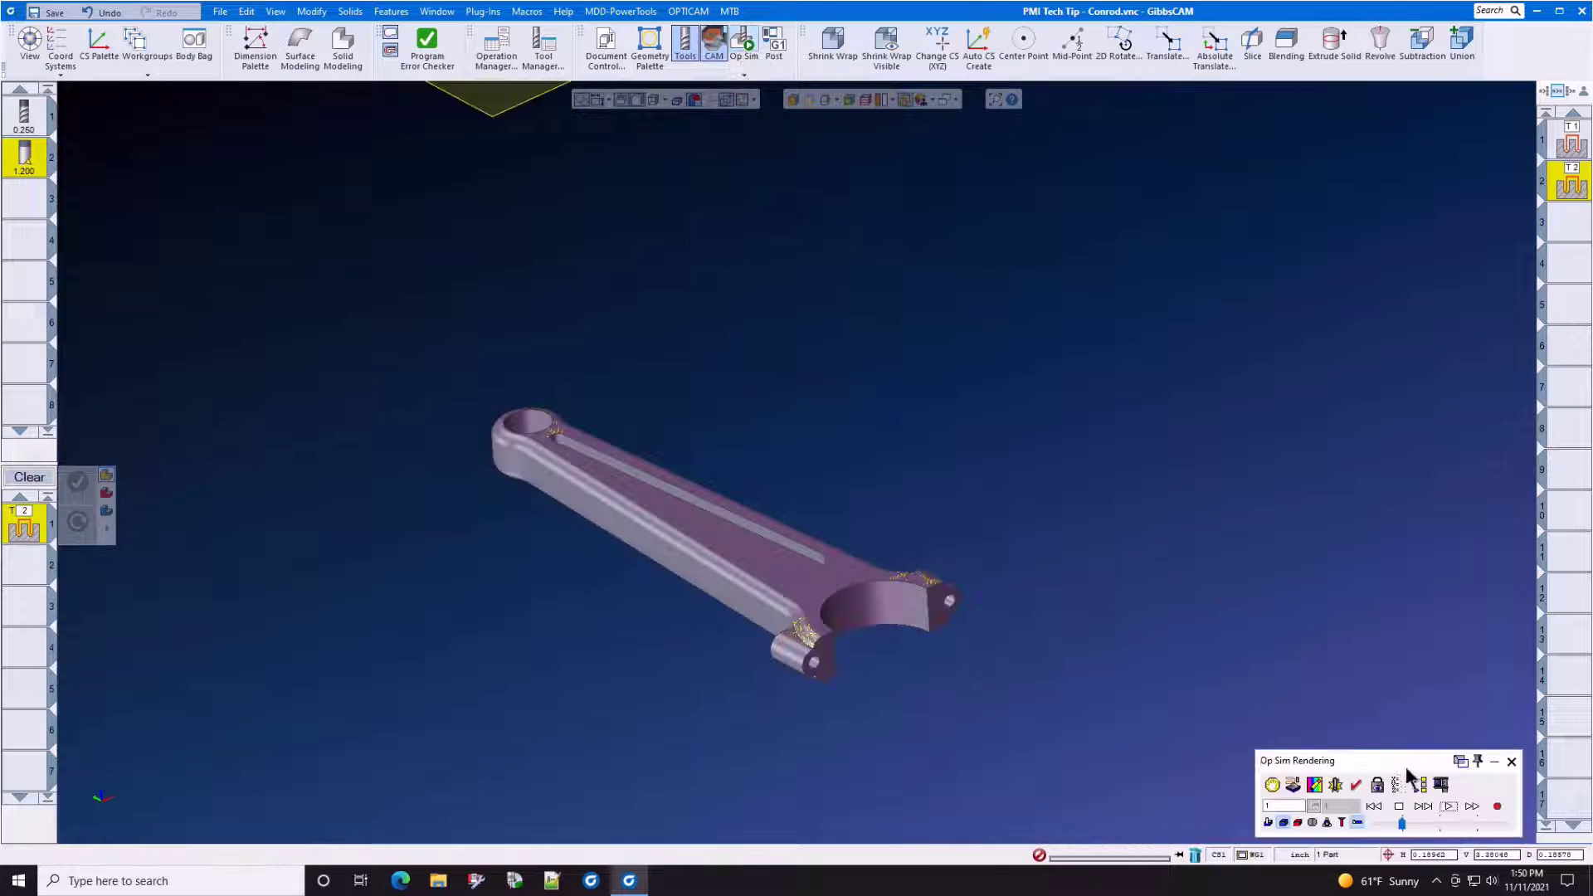
left_click(1449, 806)
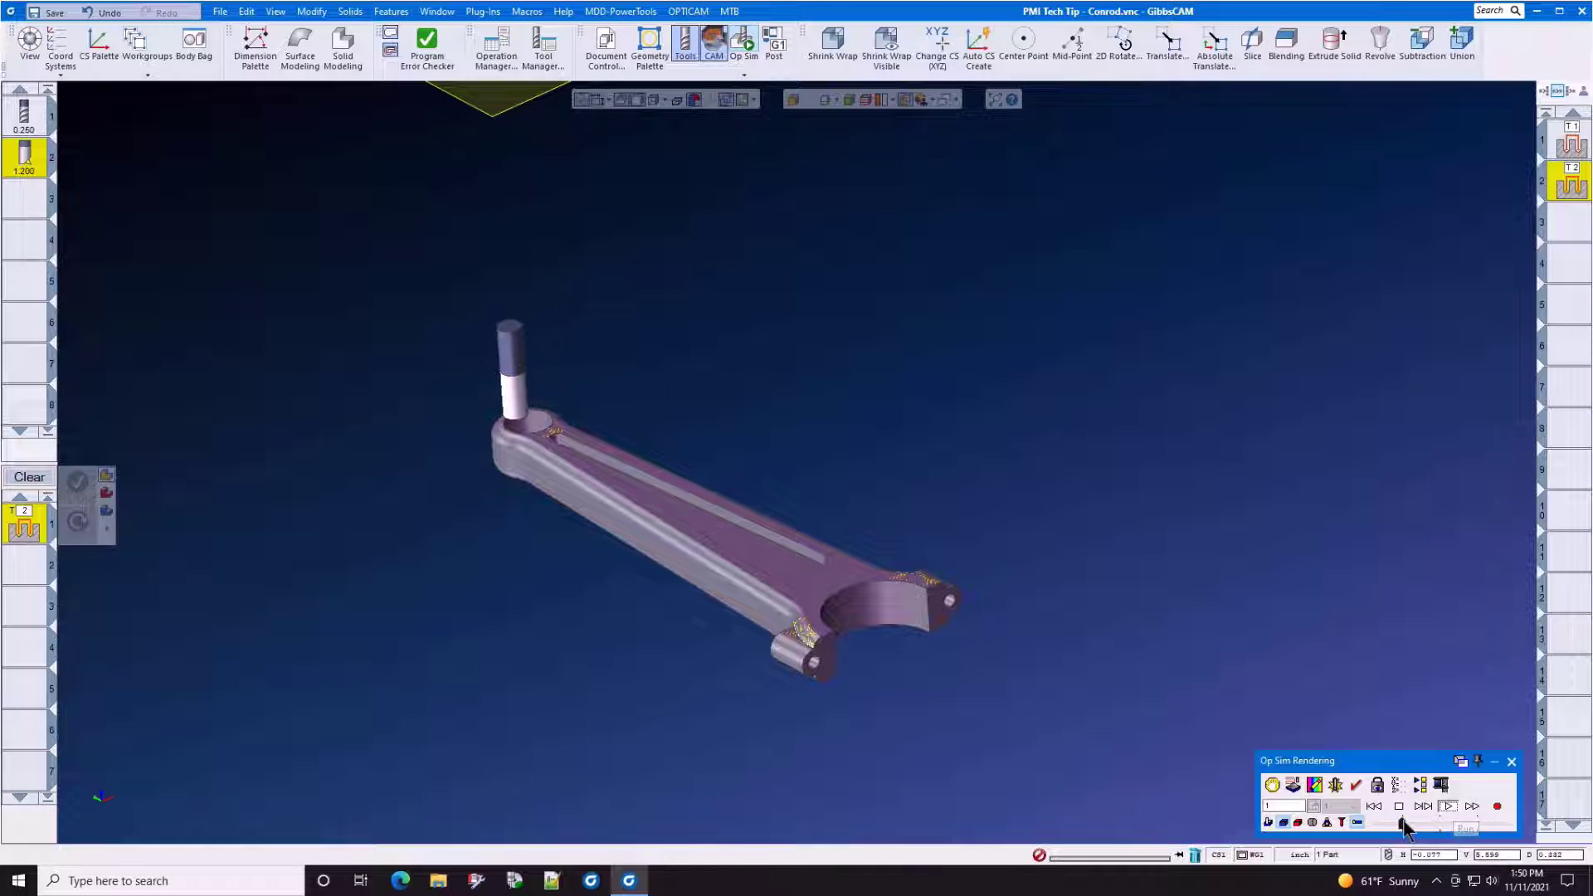
left_click_drag(1404, 826, 1421, 824)
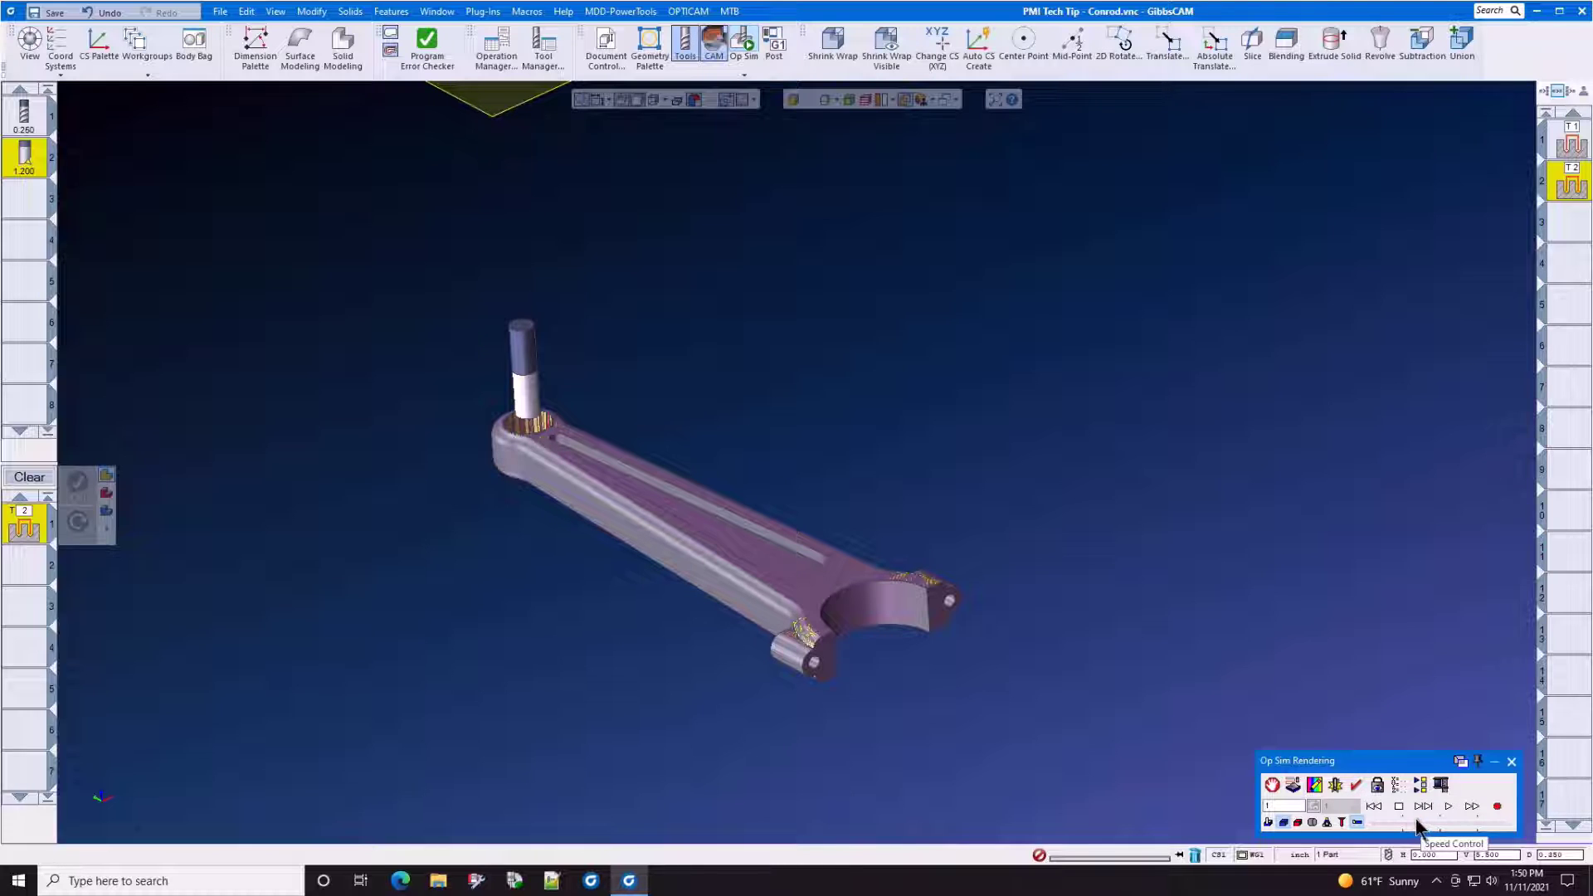
left_click(1446, 808)
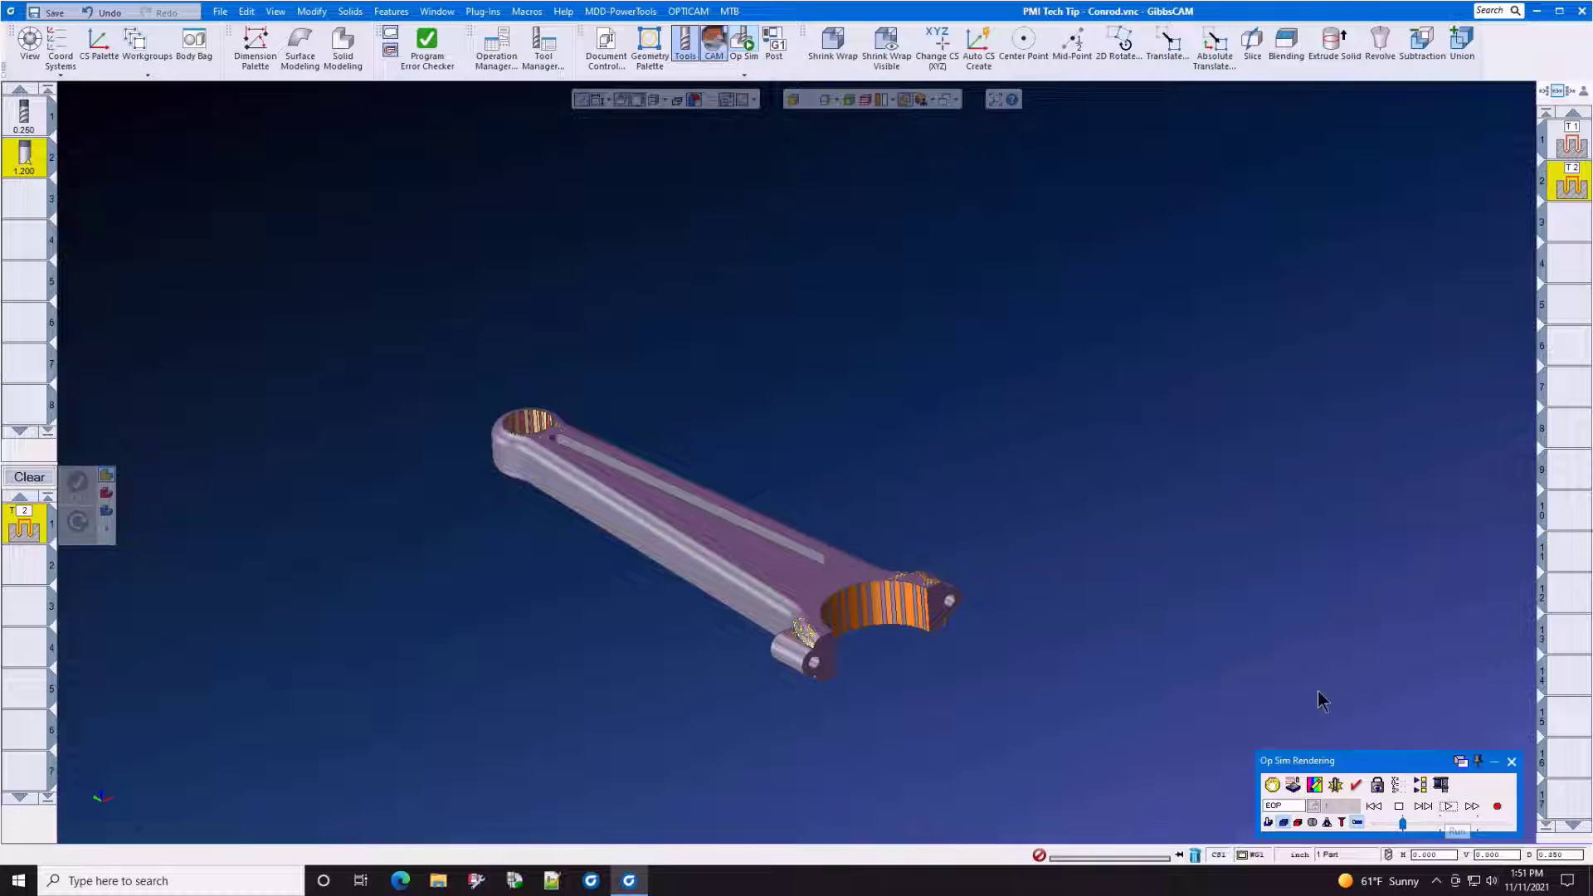
middle_click_drag(1044, 662, 1040, 690)
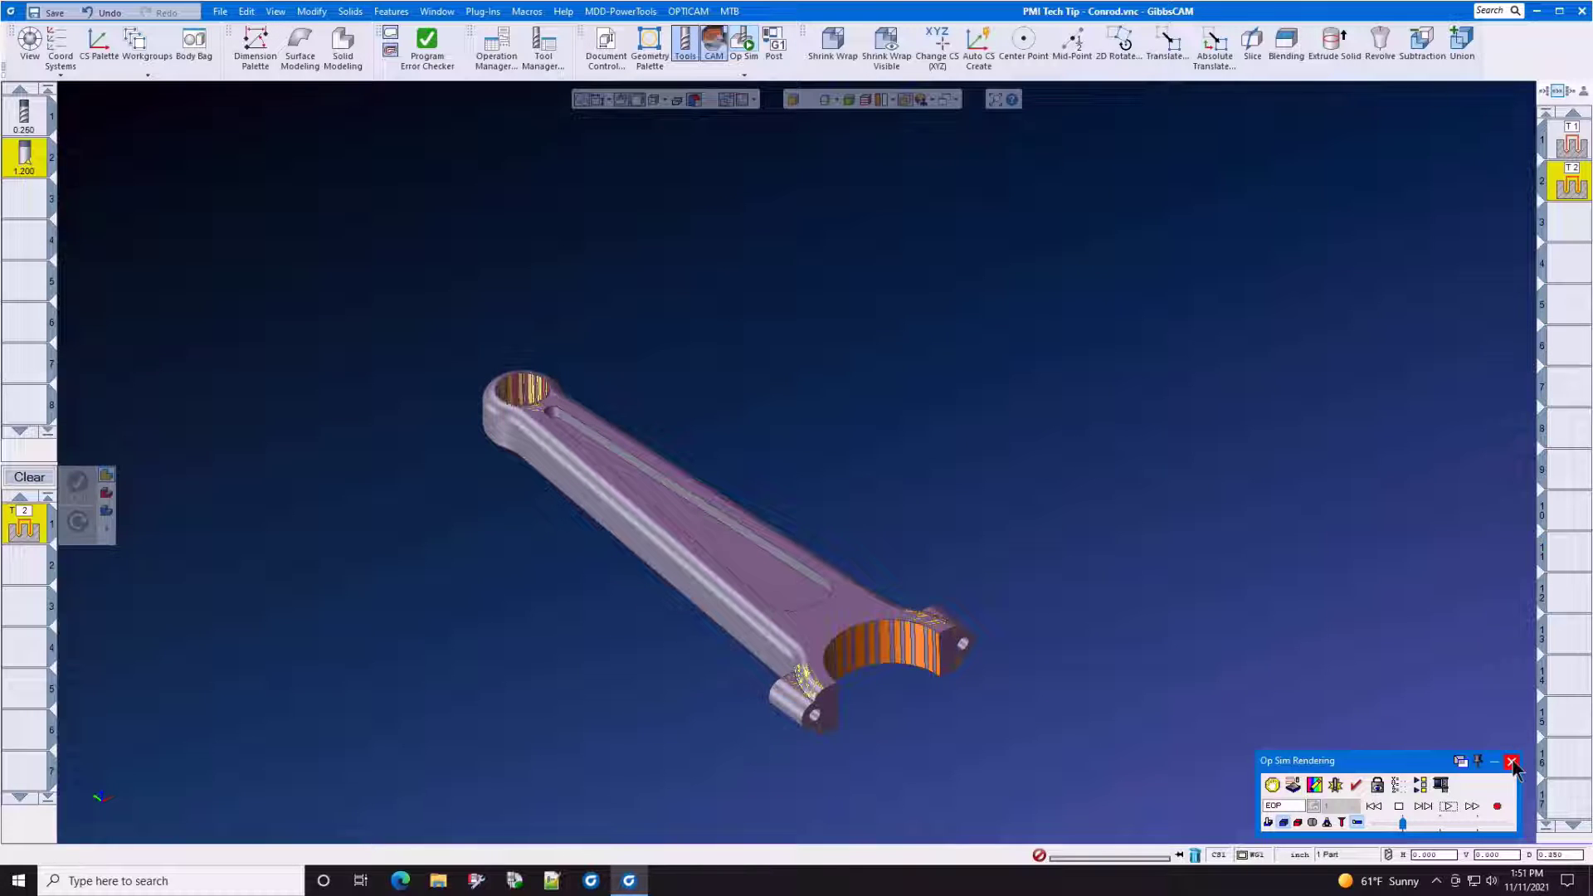
left_click(1224, 514)
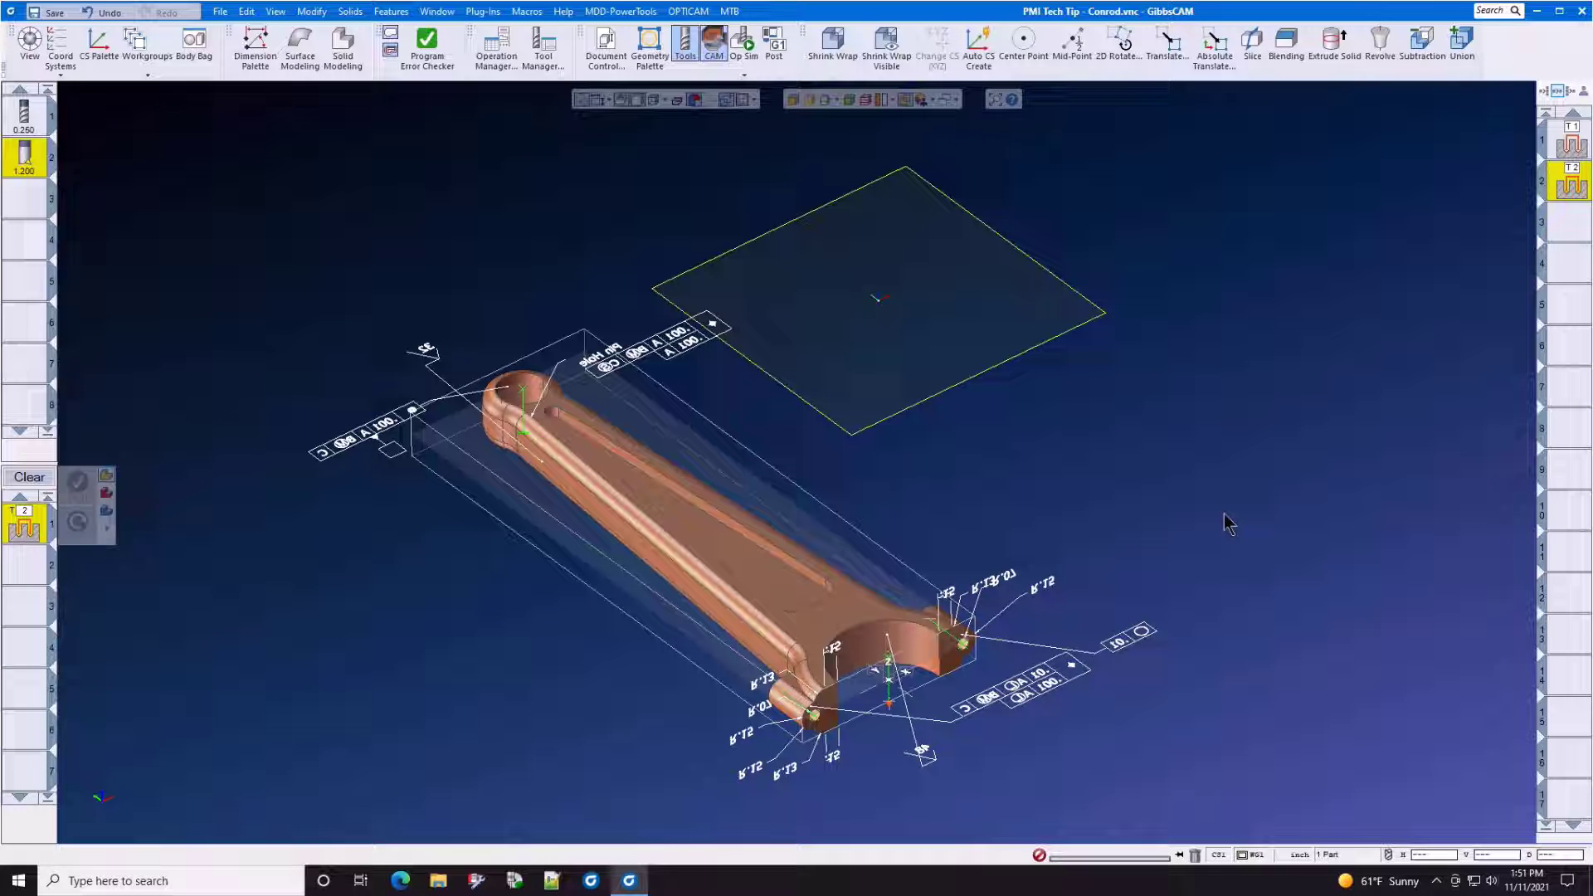
middle_click_drag(1224, 514, 1224, 514)
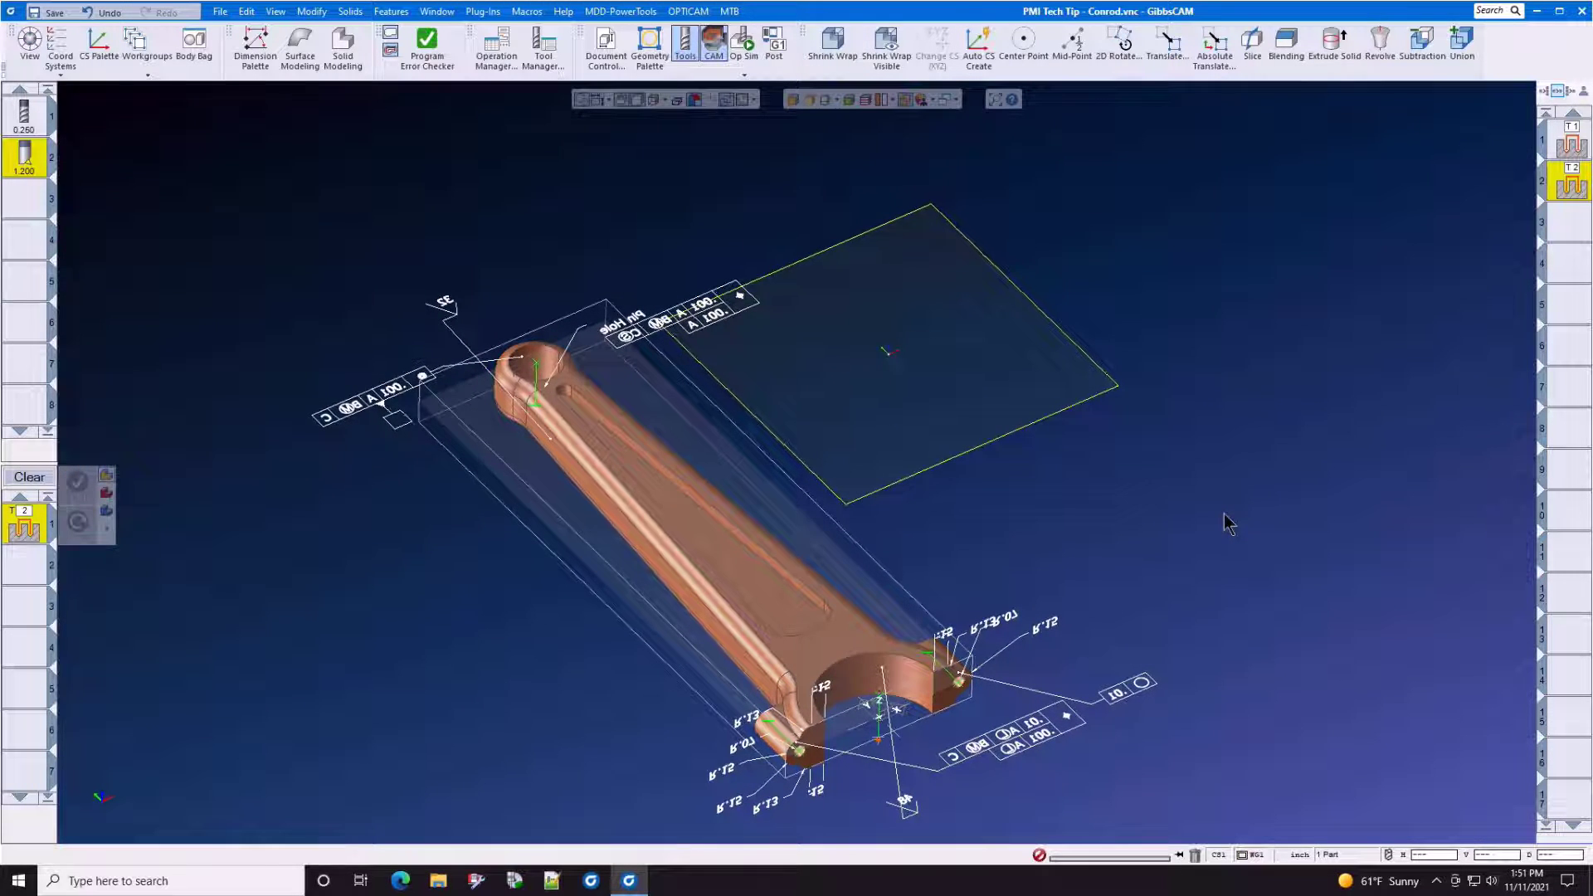
middle_click_drag(1224, 515, 1224, 515)
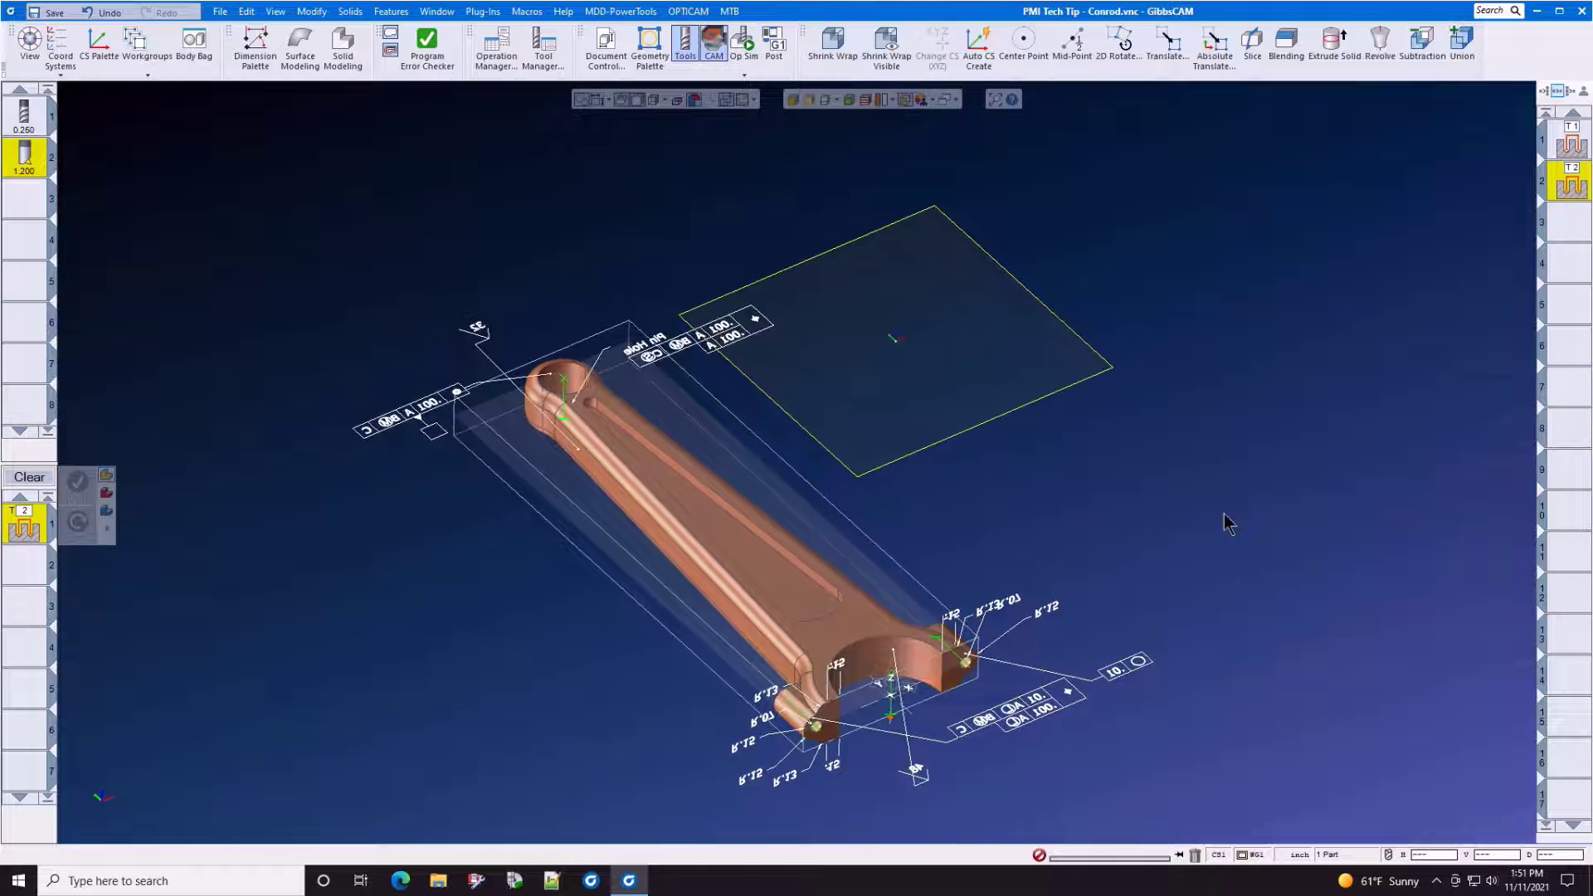